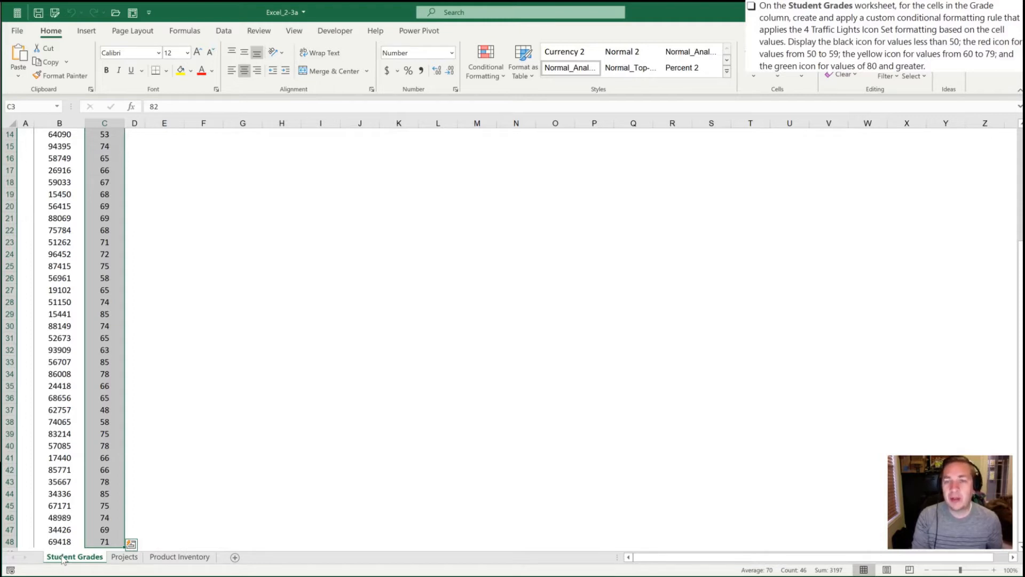
# - Apply the 4 Traffic Lights icon set as conditional formatting to the selected Grade cells
pyautogui.press('alt')
pyautogui.press('h')
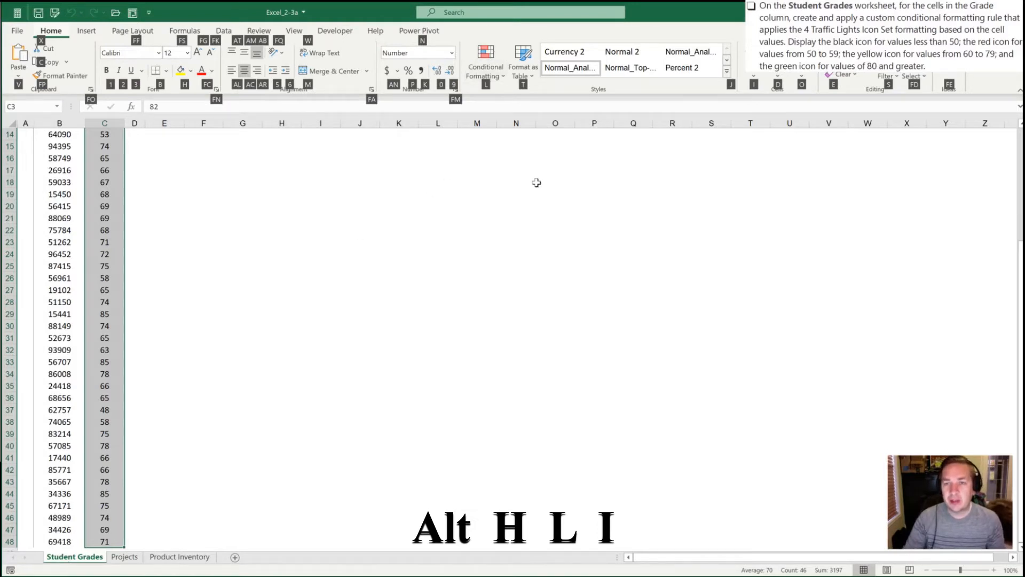
pyautogui.press('l')
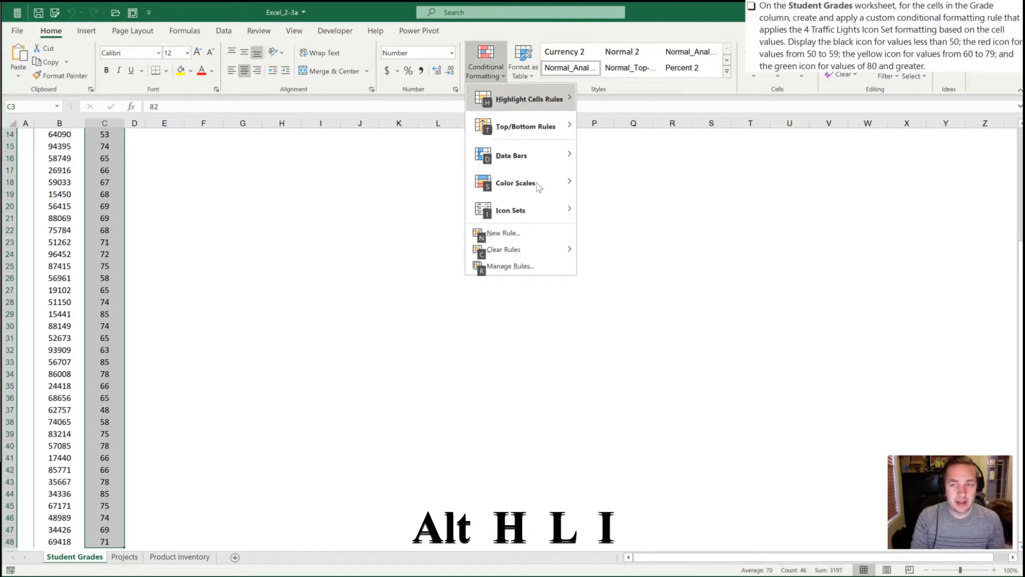
pyautogui.press('i')
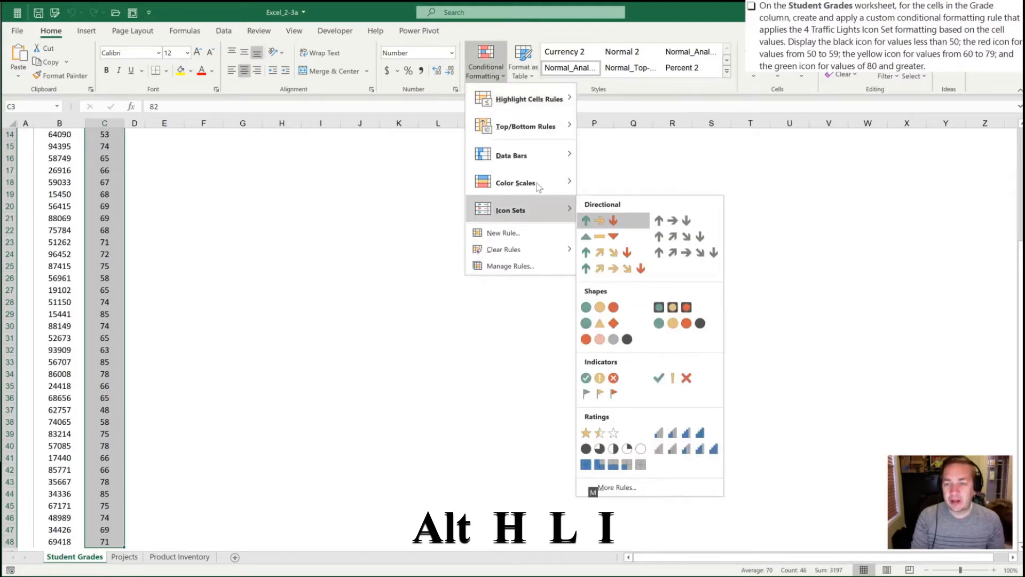
pyautogui.press('Down')
pyautogui.press('Down')
pyautogui.press('Down')
pyautogui.press('Down')
pyautogui.press('Down')
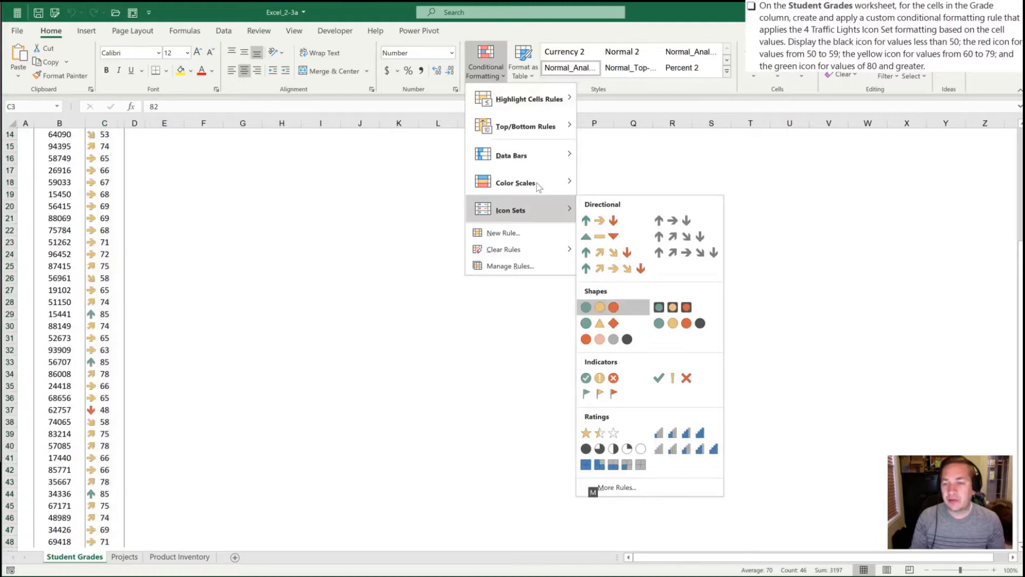
pyautogui.press('Right')
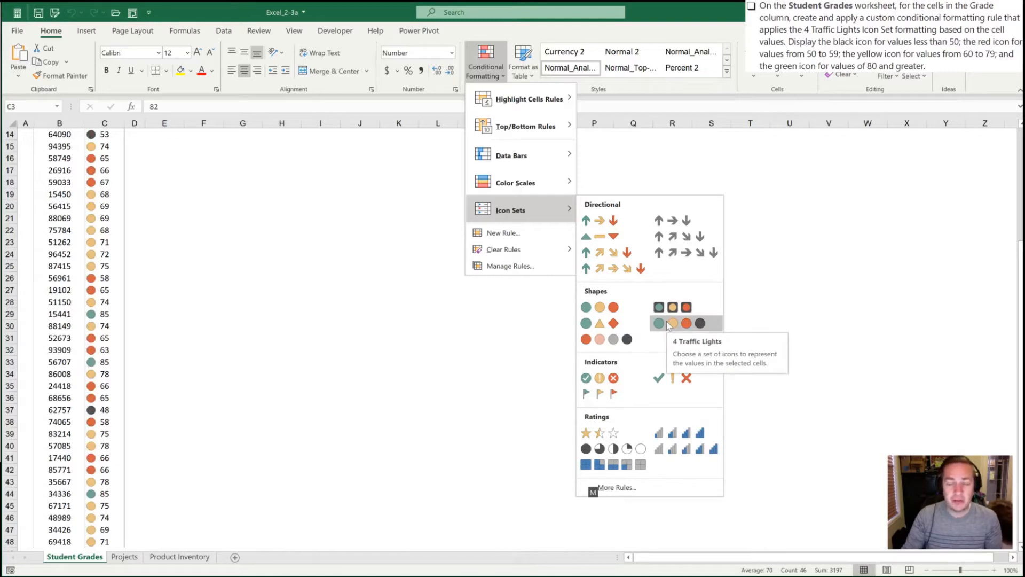
pyautogui.click(667, 322)
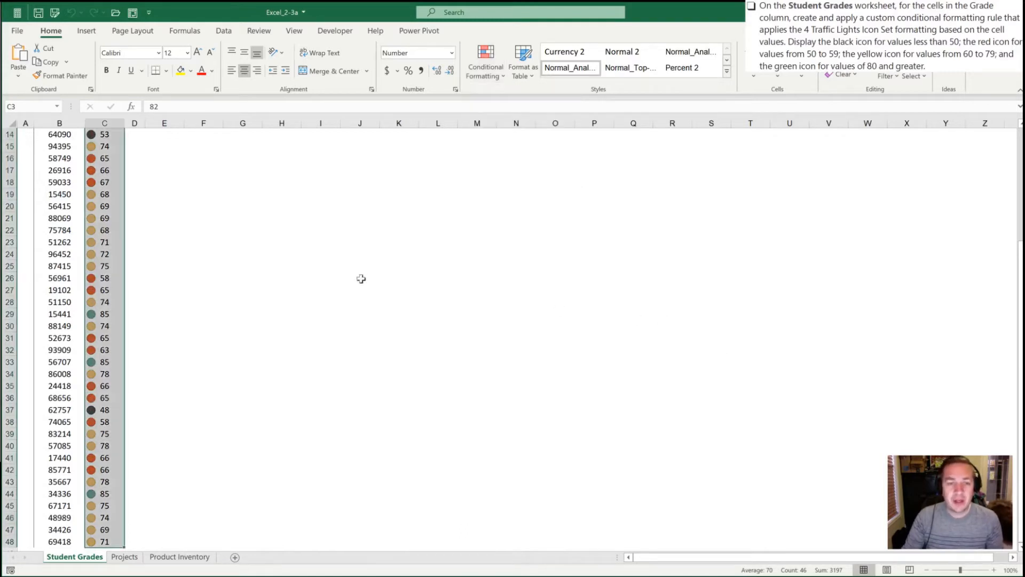
# - Select the grades from C3 down to the end of the column and open their icon set rule for editing
pyautogui.scroll(5, 132, 307)
pyautogui.click(59, 267)
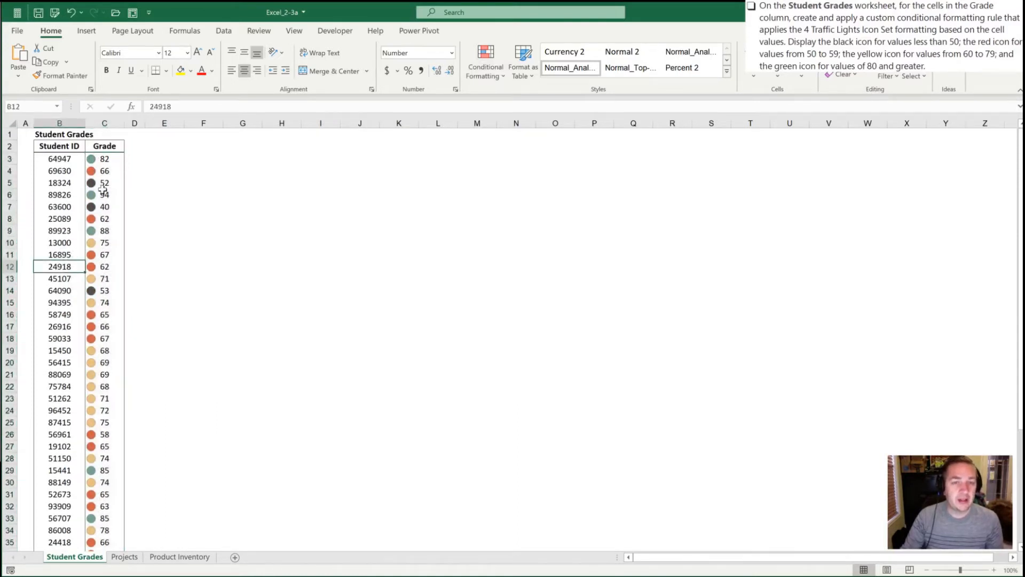
pyautogui.click(101, 300)
pyautogui.click(103, 160)
pyautogui.hotkey('ctrl', 'shift', 'Down')
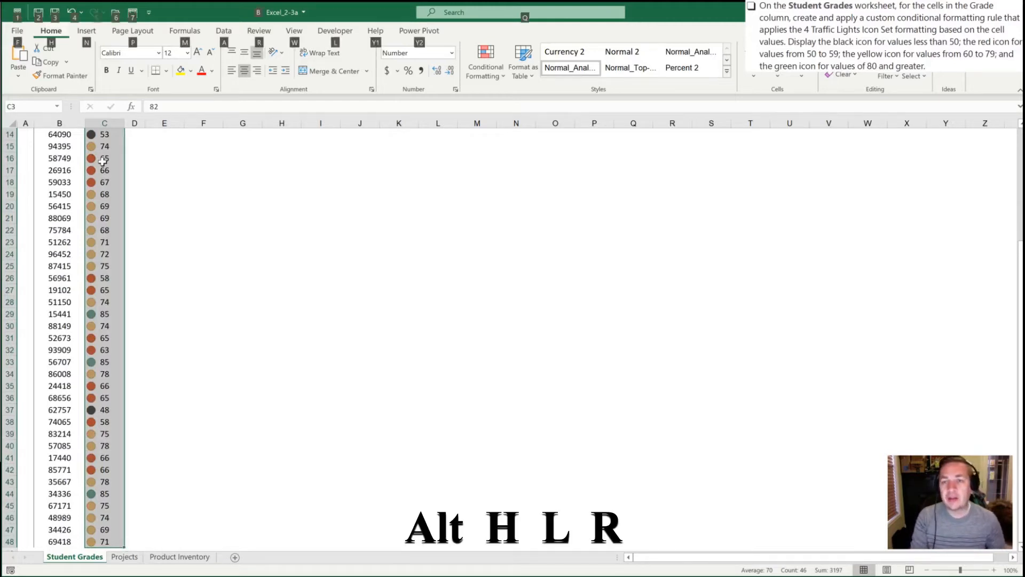
pyautogui.hotkey('alt', 'h')
pyautogui.press('l')
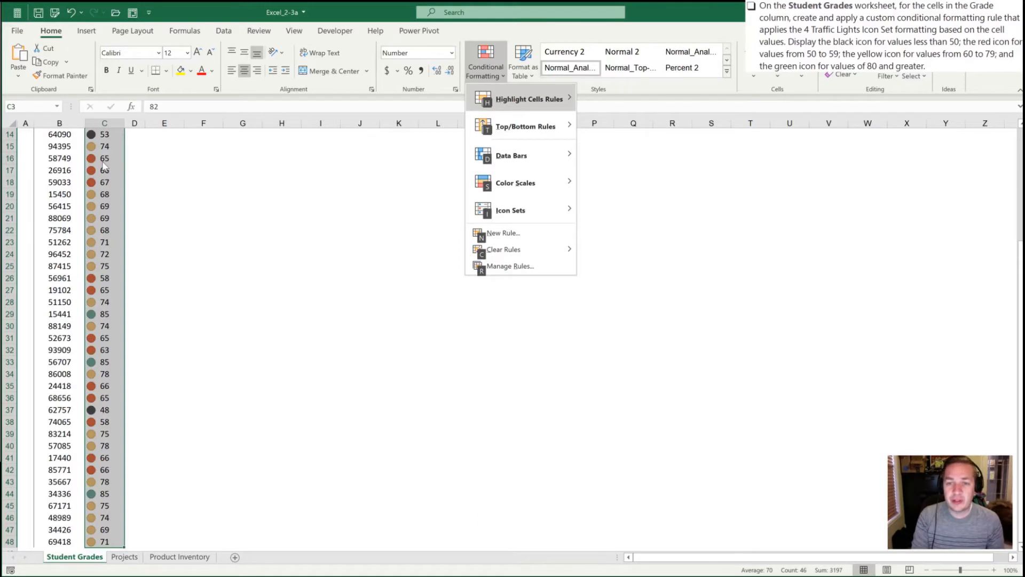
pyautogui.press('r')
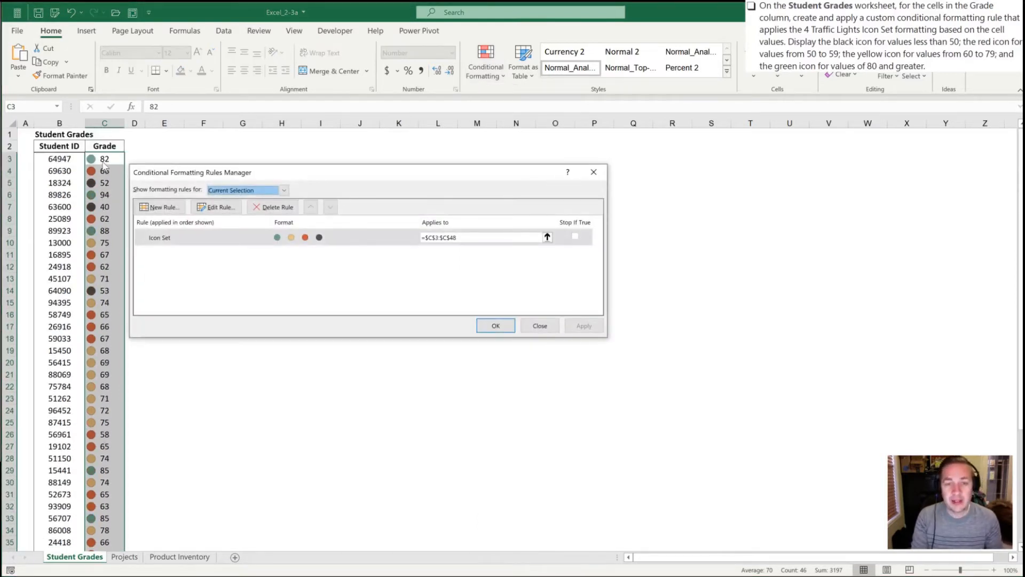
pyautogui.hotkey('alt', 'e')
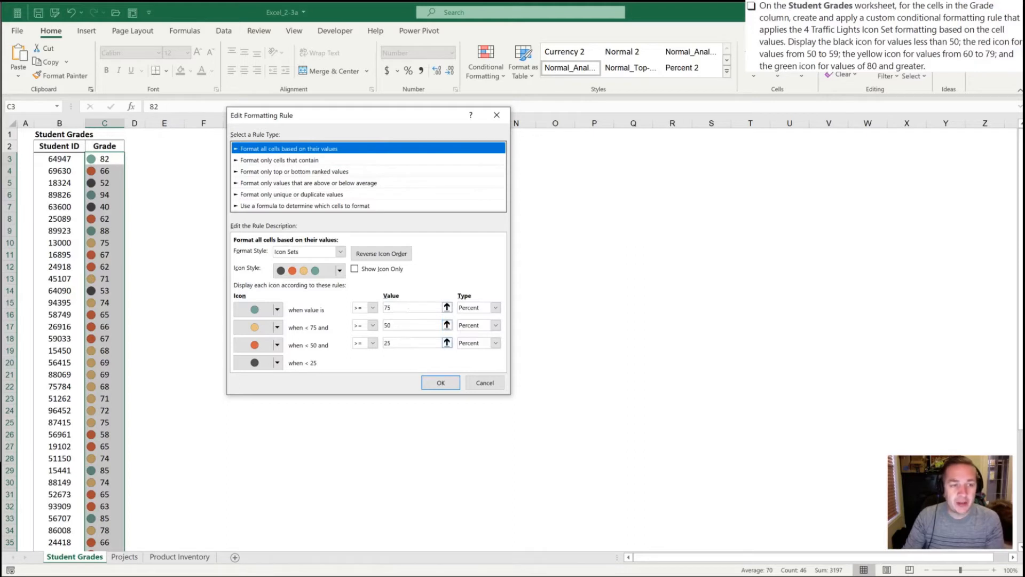
# - Set the green icon's threshold to type Number with a value of 80
pyautogui.click(496, 308)
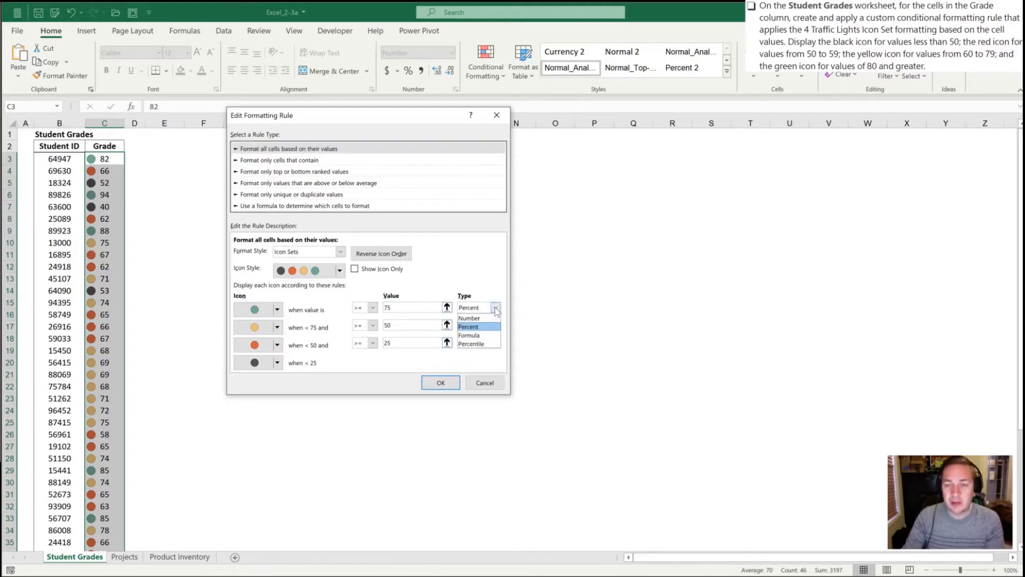
pyautogui.click(479, 319)
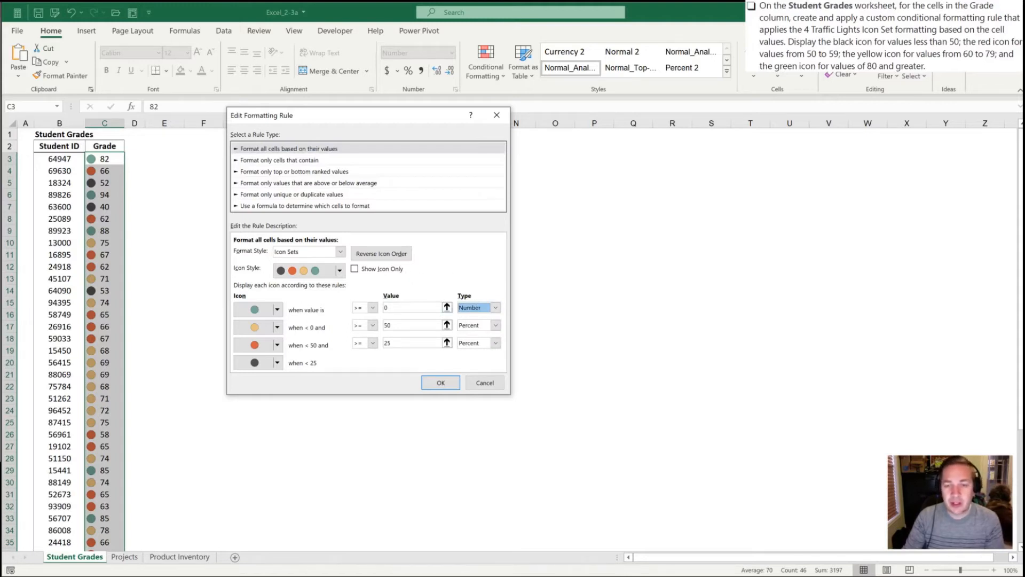
pyautogui.click(400, 308)
pyautogui.press('BackSpace')
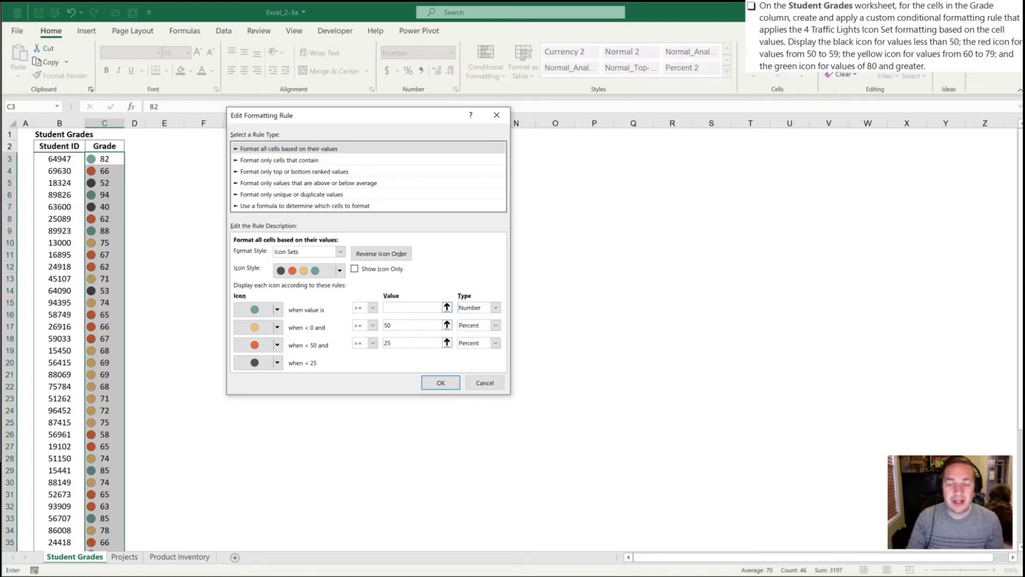
pyautogui.write('80')
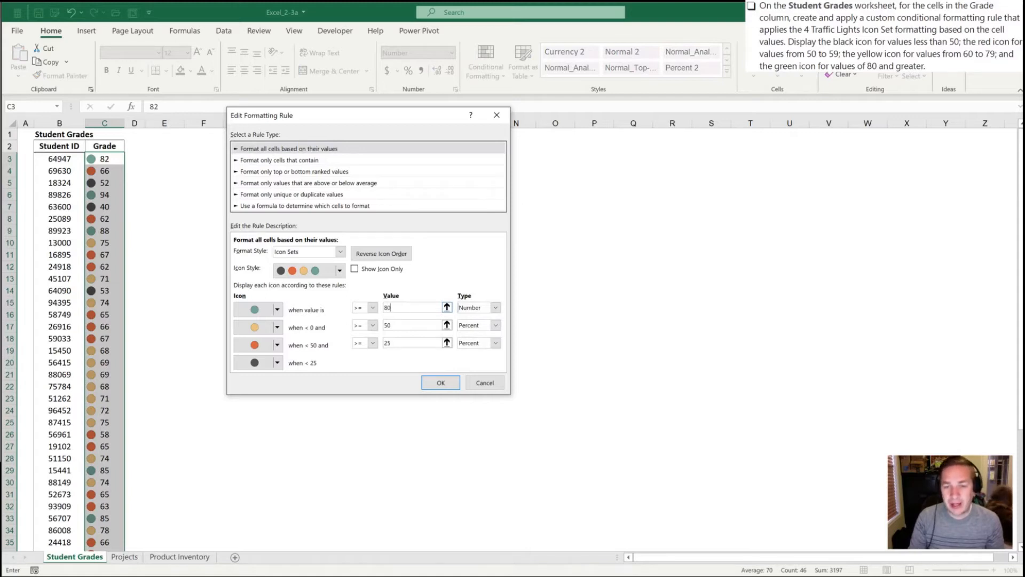
pyautogui.press('Tab')
pyautogui.press('Tab')
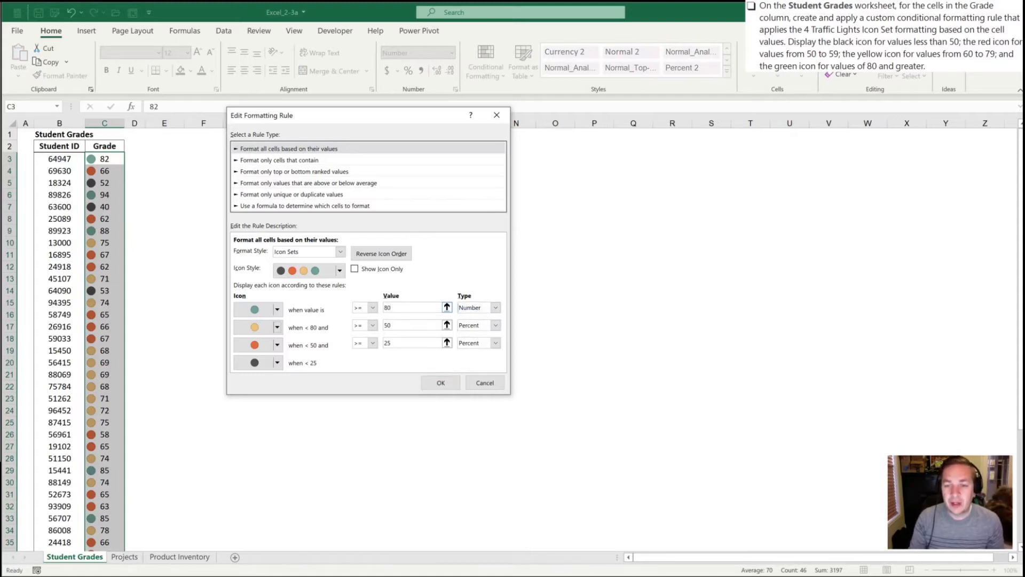
# - Change the yellow and red icon thresholds to type Number and set the yellow icon's value to 60
pyautogui.click(463, 328)
pyautogui.click(478, 335)
pyautogui.click(495, 343)
pyautogui.click(478, 354)
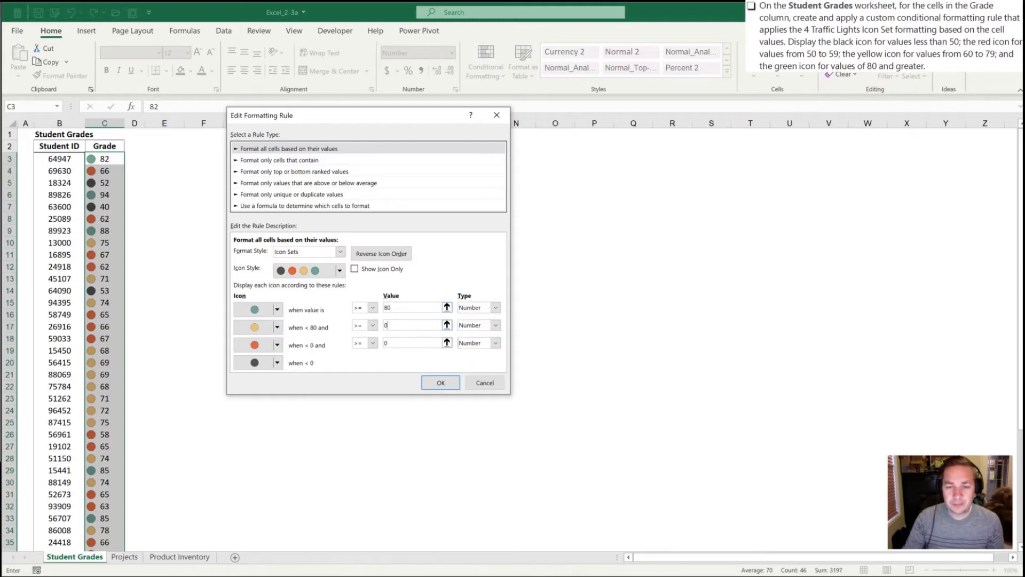
pyautogui.press('BackSpace')
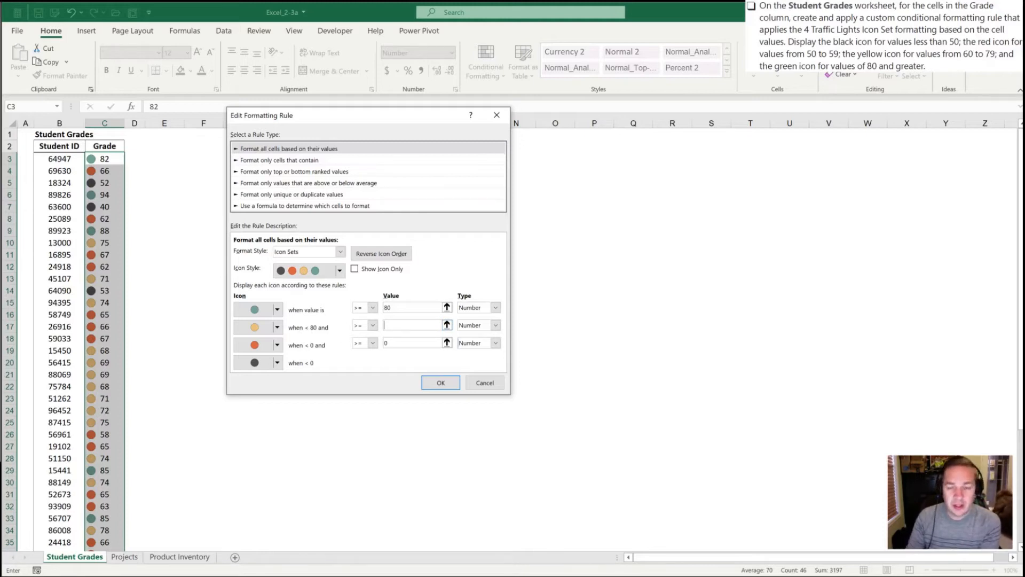
pyautogui.write('60')
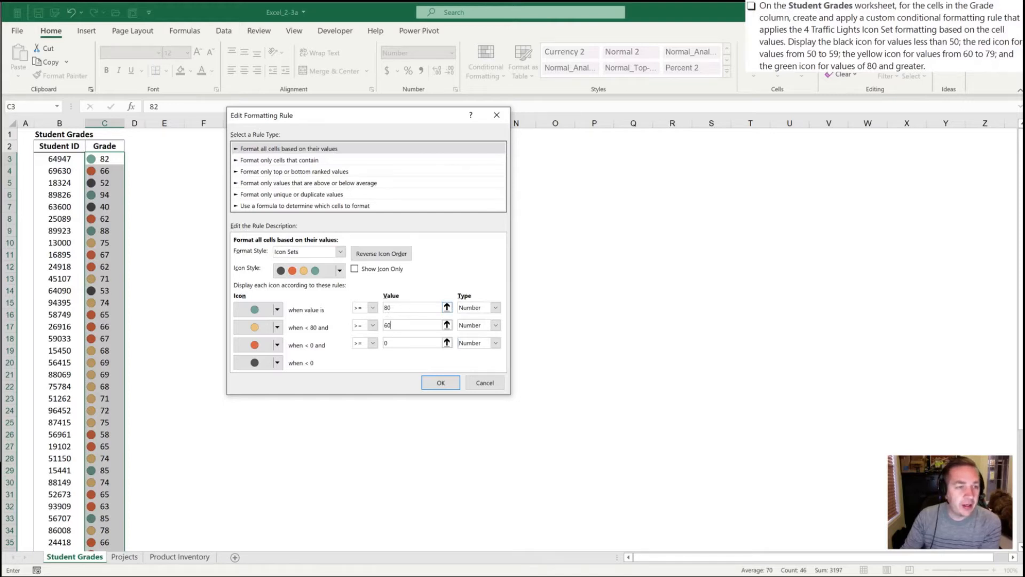
# - Set the red icon's threshold value to 50 and apply the edited rule to the Grade cells
pyautogui.click(389, 343)
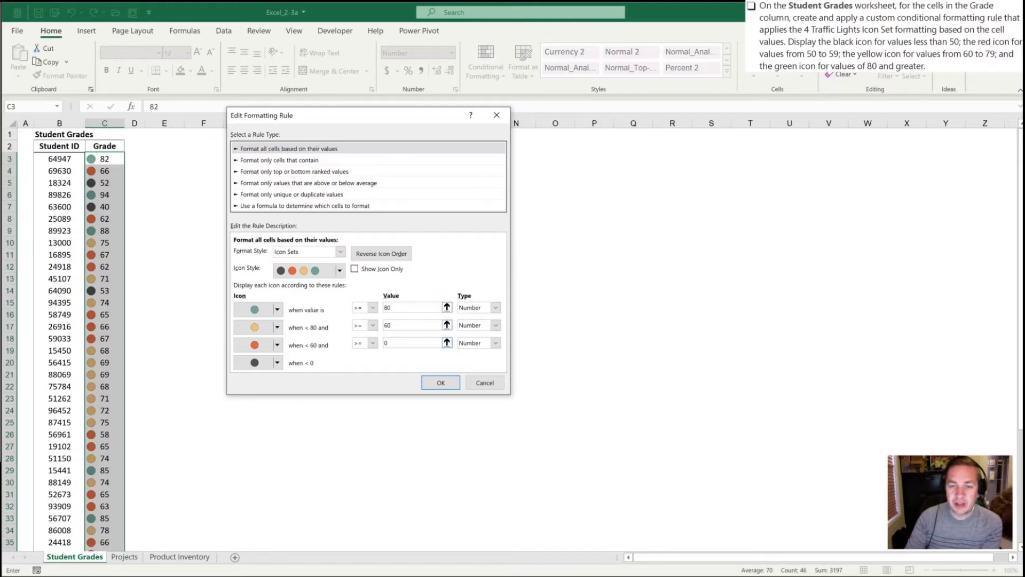
pyautogui.press('BackSpace')
pyautogui.write('50')
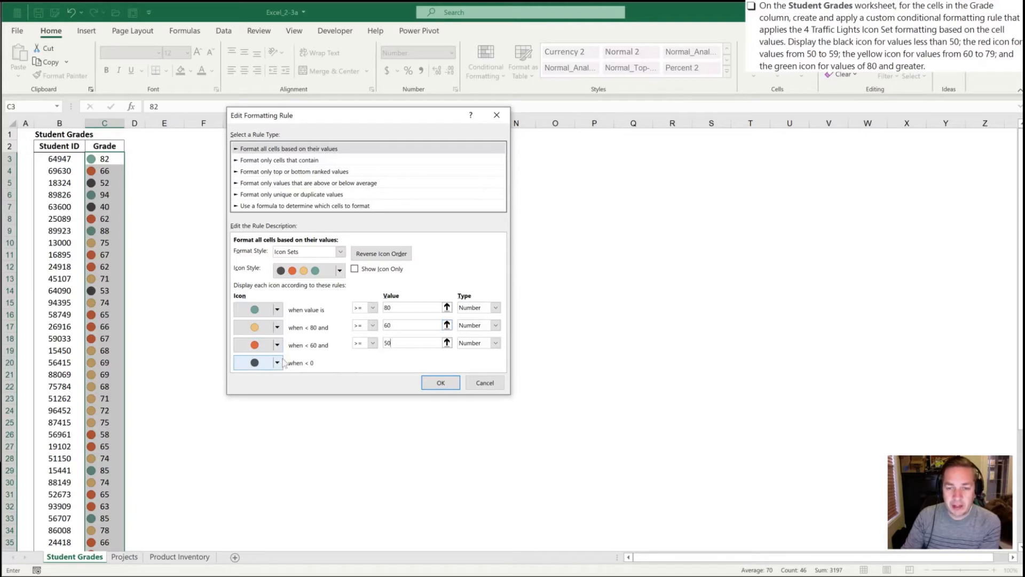
pyautogui.click(438, 382)
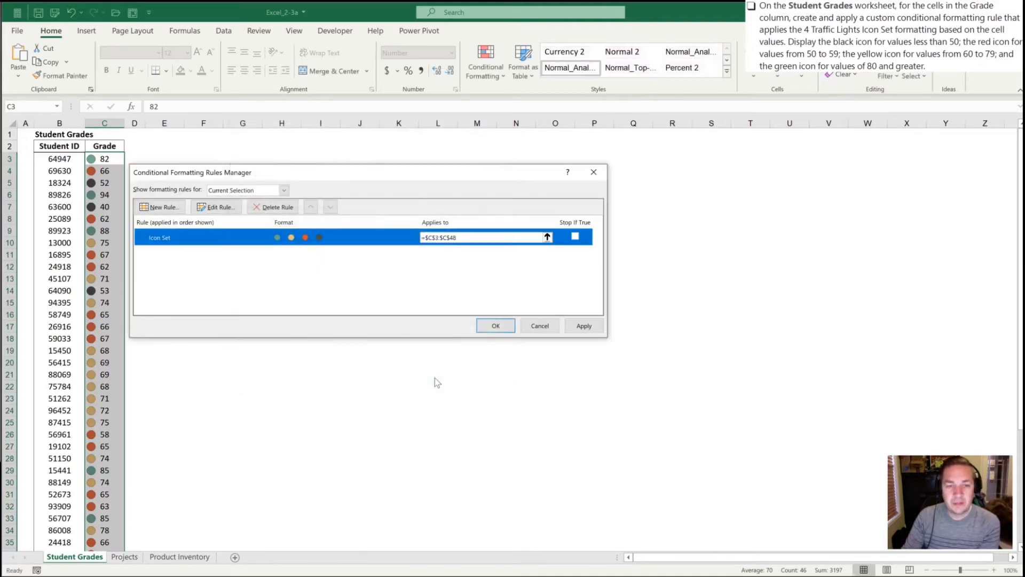
pyautogui.click(585, 326)
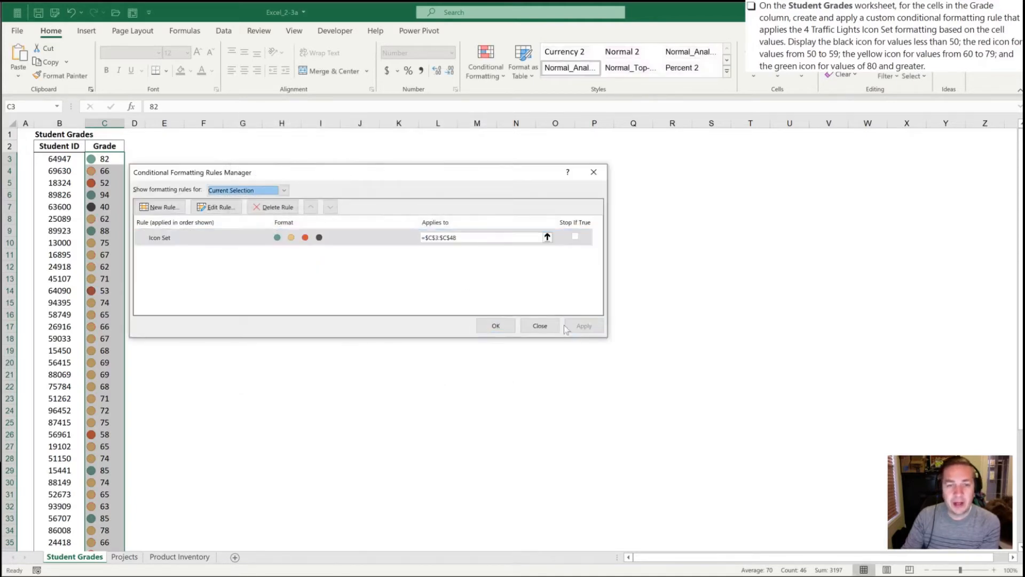
pyautogui.click(496, 326)
# - Check the traffic light icons against the grades in cells C3 to C7
pyautogui.click(99, 171)
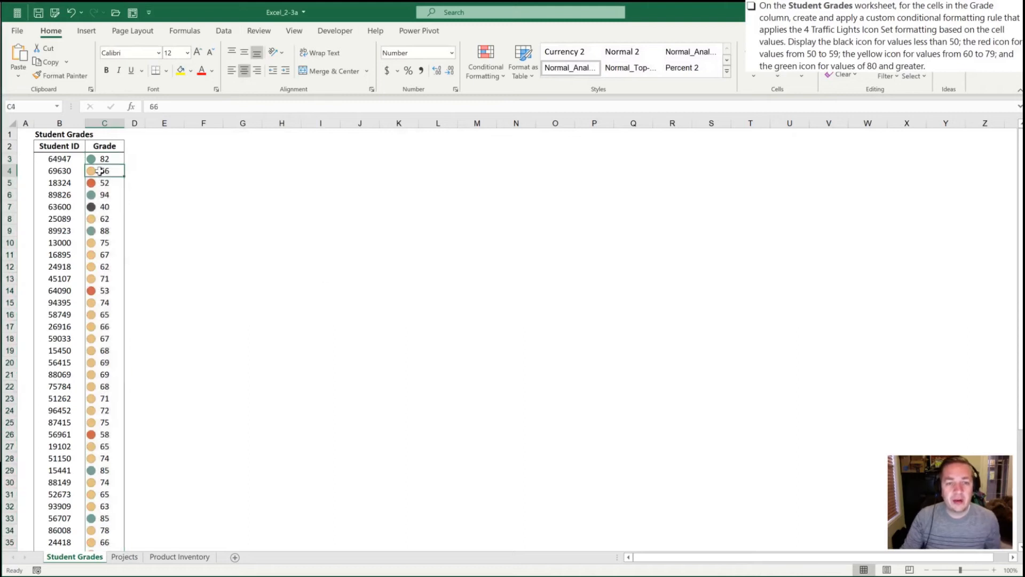
pyautogui.press('Down')
pyautogui.press('Down')
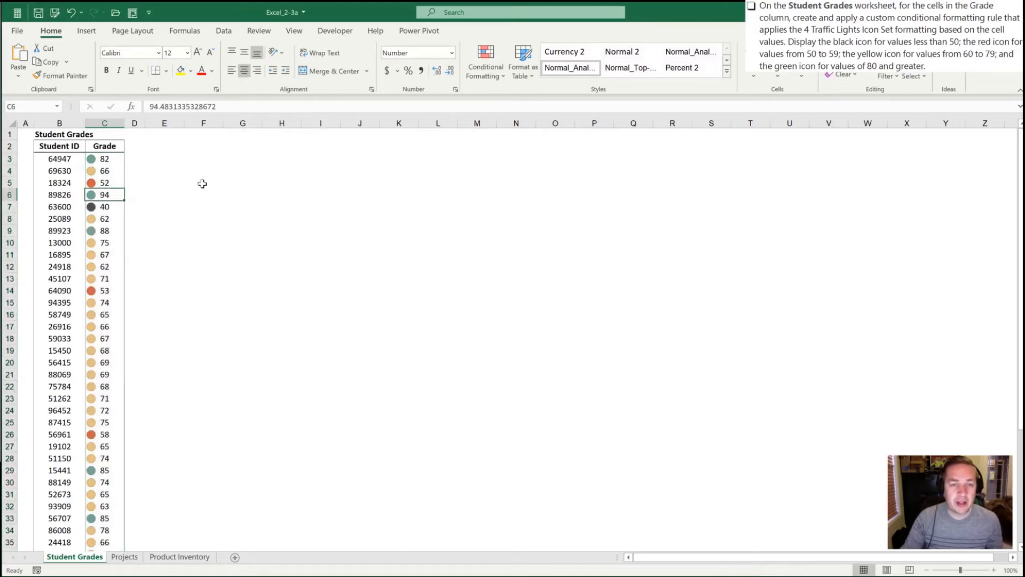
pyautogui.press('Up')
pyautogui.press('Up')
pyautogui.press('Up')
pyautogui.press('Down')
pyautogui.press('Down')
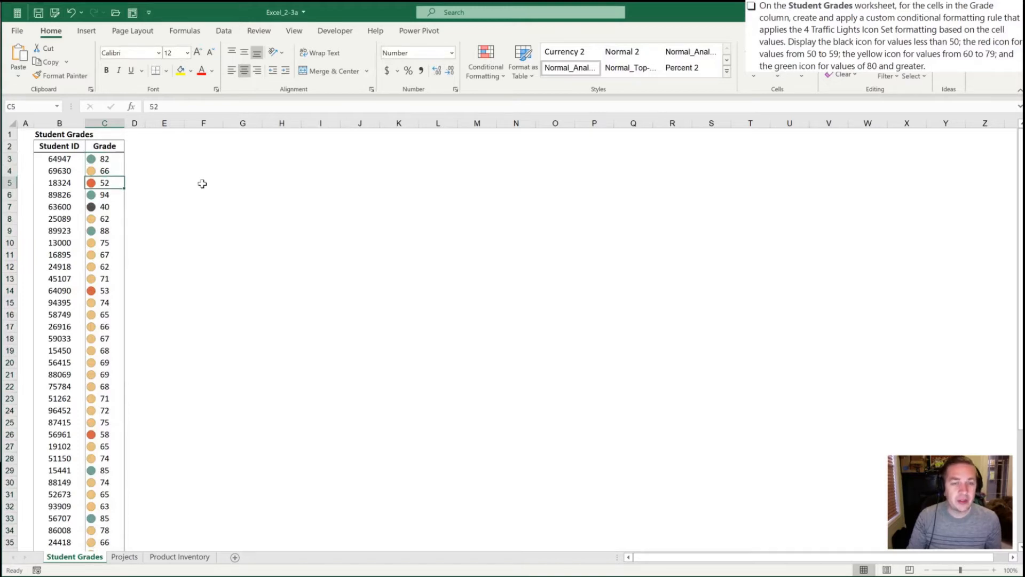
pyautogui.press('Down')
pyautogui.press('Down')
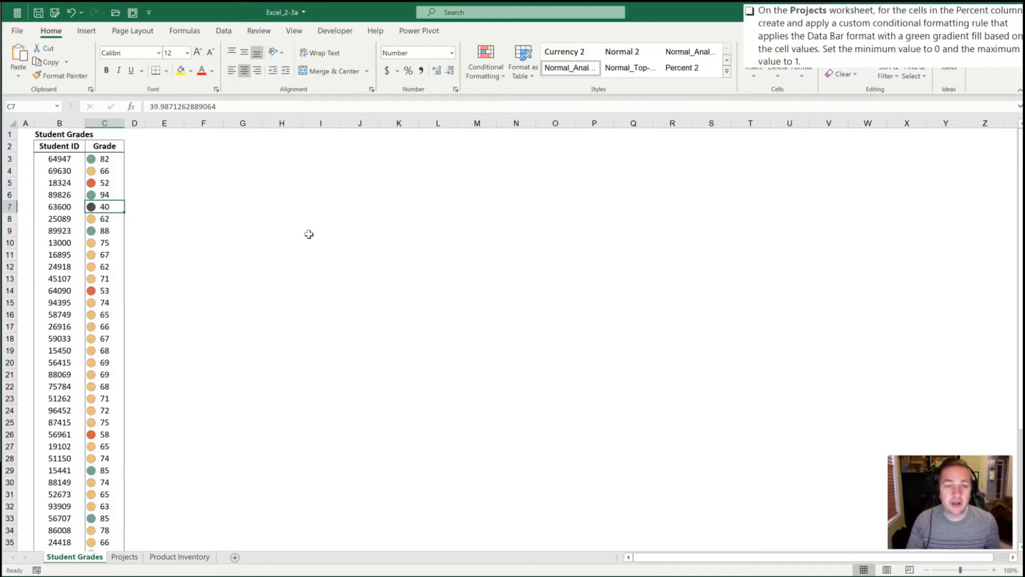
# - On the Projects worksheet, apply green gradient fill data bars to the Percent cells G3:G22
pyautogui.hotkey('ctrl', 'pagedown')
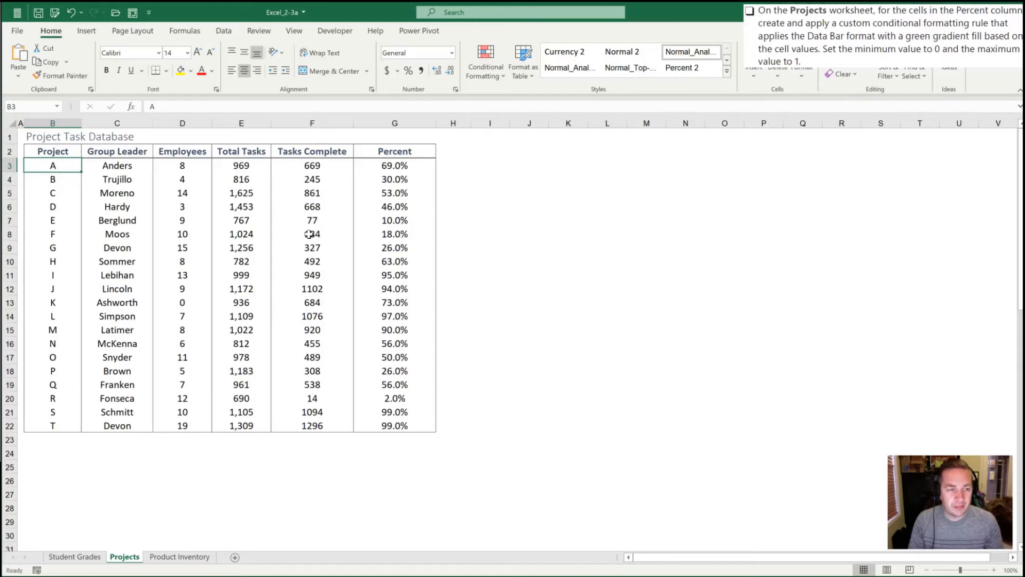
pyautogui.press('Right')
pyautogui.press('Right')
pyautogui.press('Right')
pyautogui.press('Right')
pyautogui.press('Right')
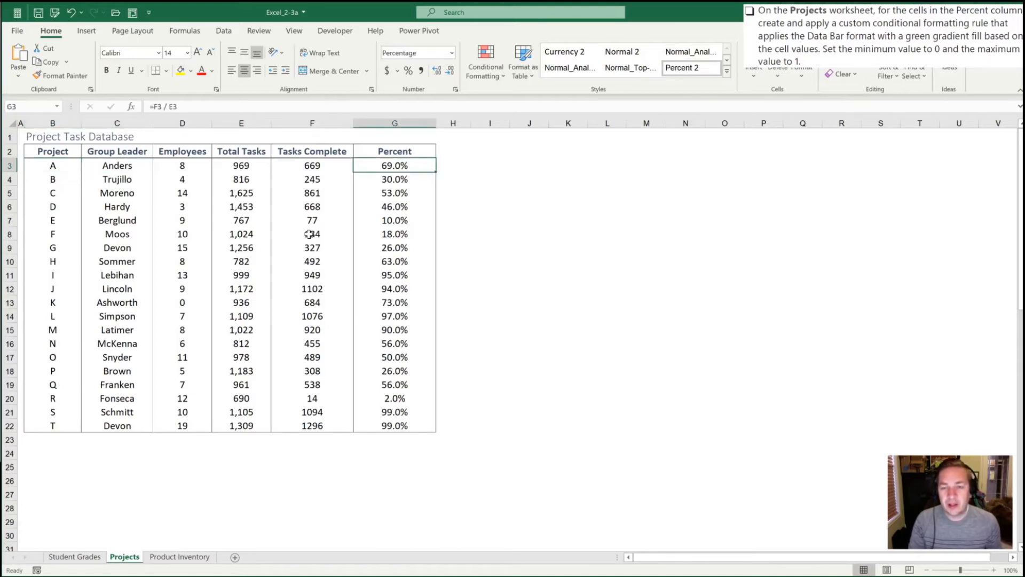
pyautogui.hotkey('ctrl', 'shift', 'Down')
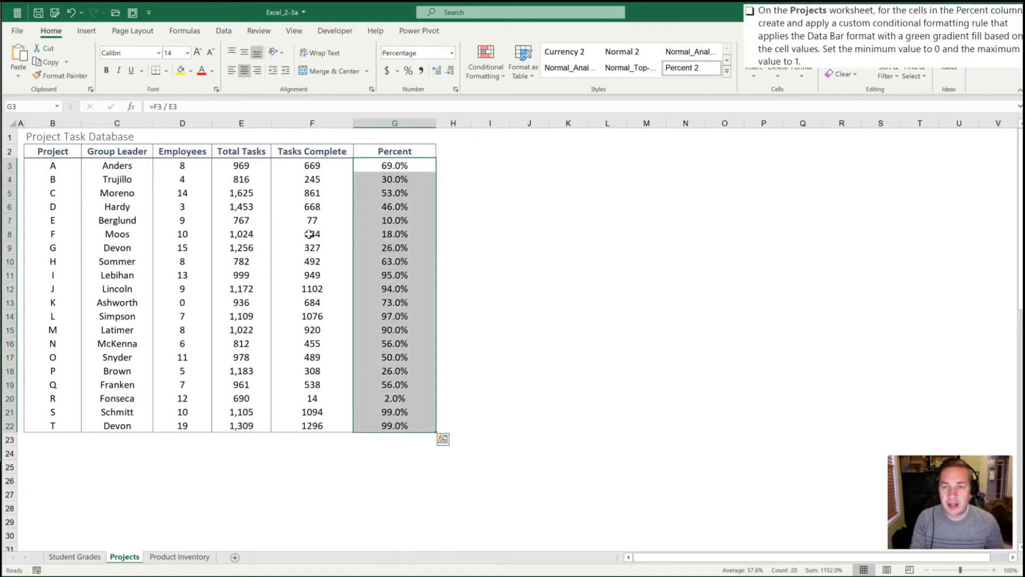
pyautogui.press('alt')
pyautogui.press('h')
pyautogui.press('l')
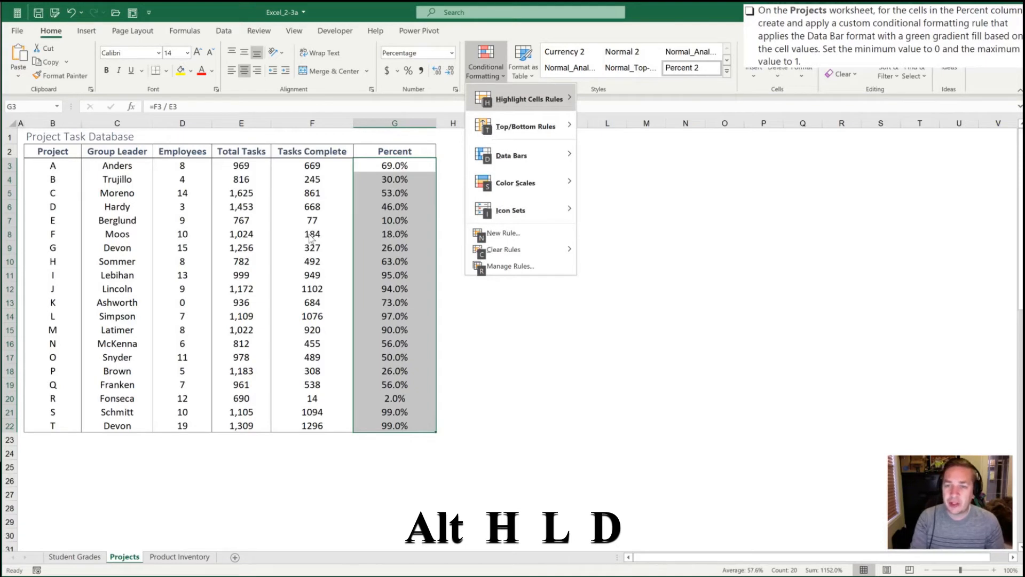
pyautogui.press('d')
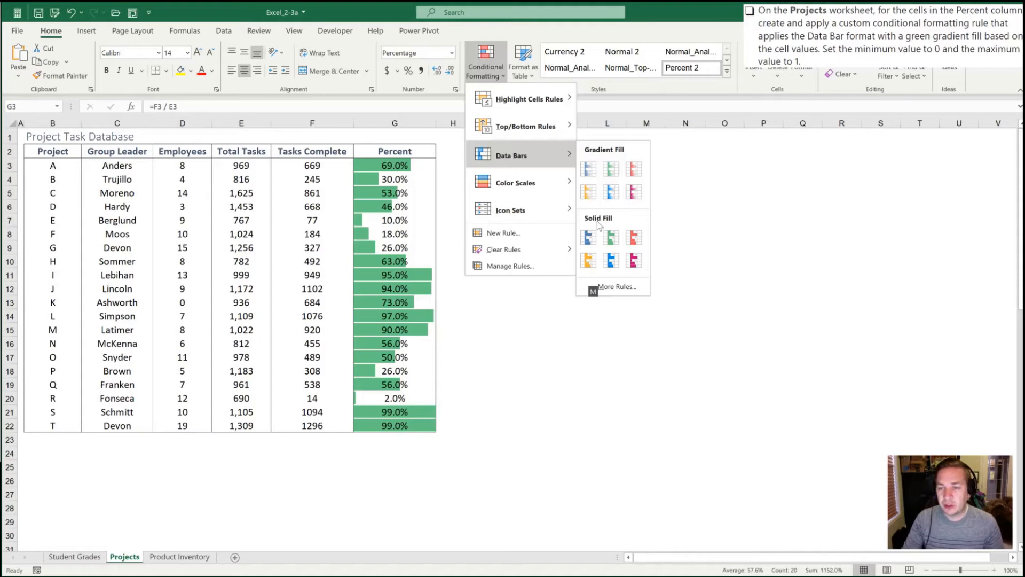
pyautogui.click(611, 170)
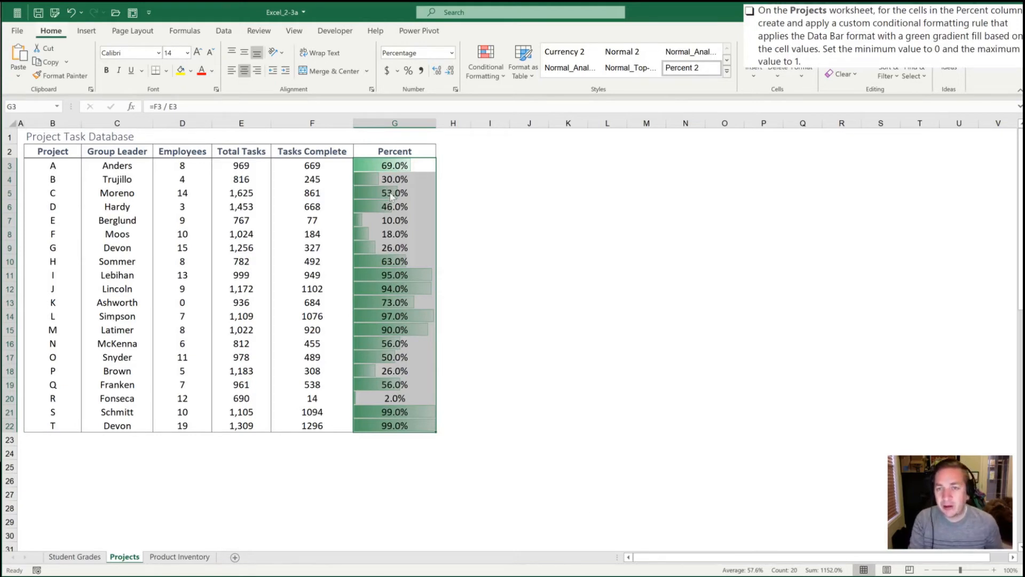
# - Edit the data bar rule on the Percent cells, setting the minimum and maximum types to Number with a minimum value of 0
pyautogui.press('alt')
pyautogui.press('h')
pyautogui.press('l')
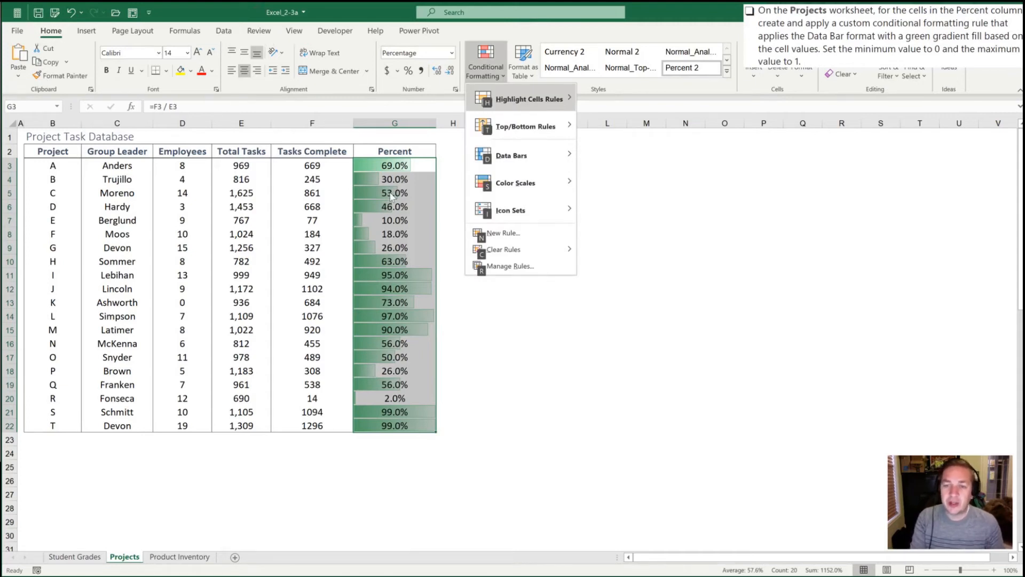
pyautogui.press('r')
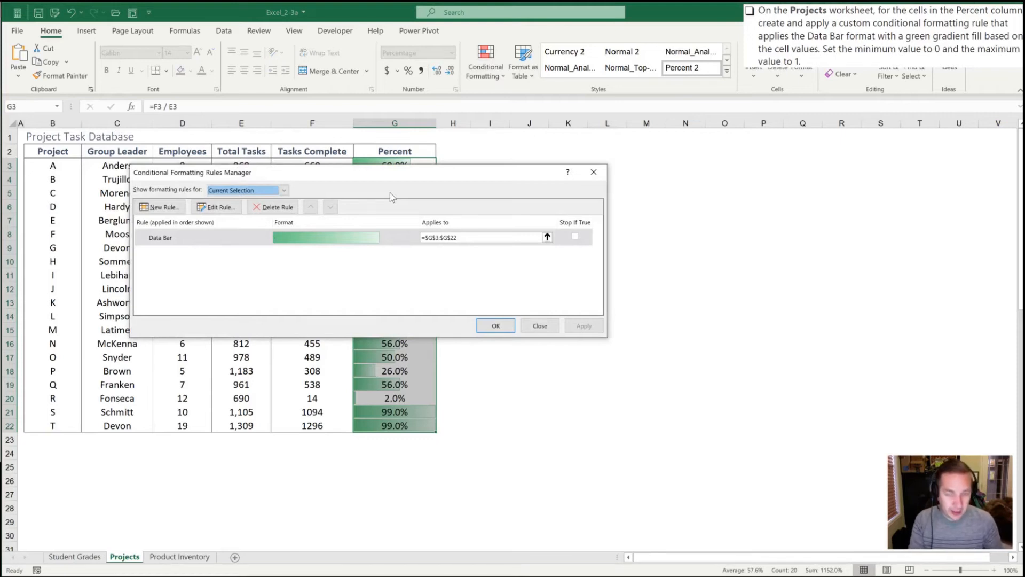
pyautogui.hotkey('alt', 'e')
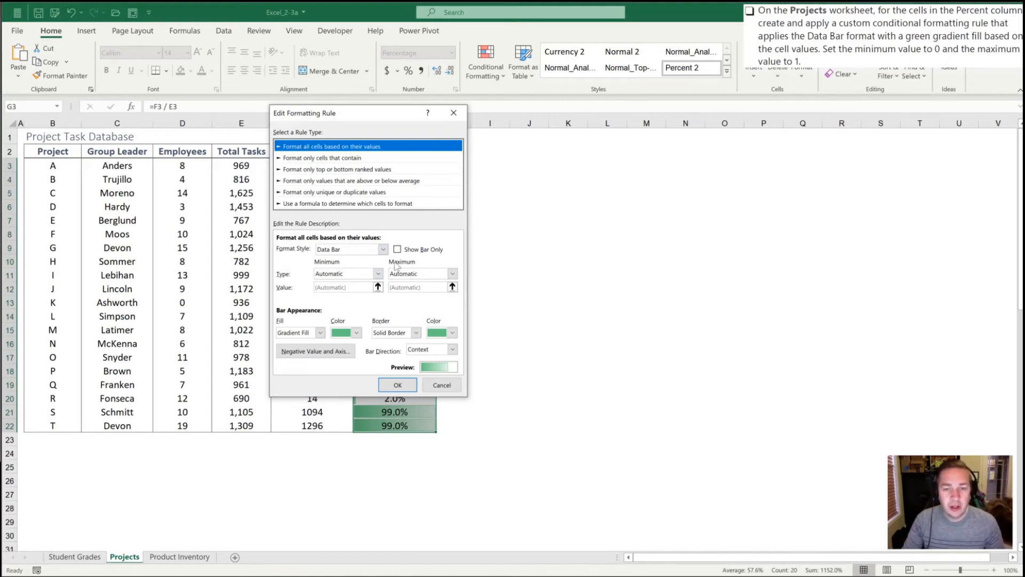
pyautogui.click(380, 274)
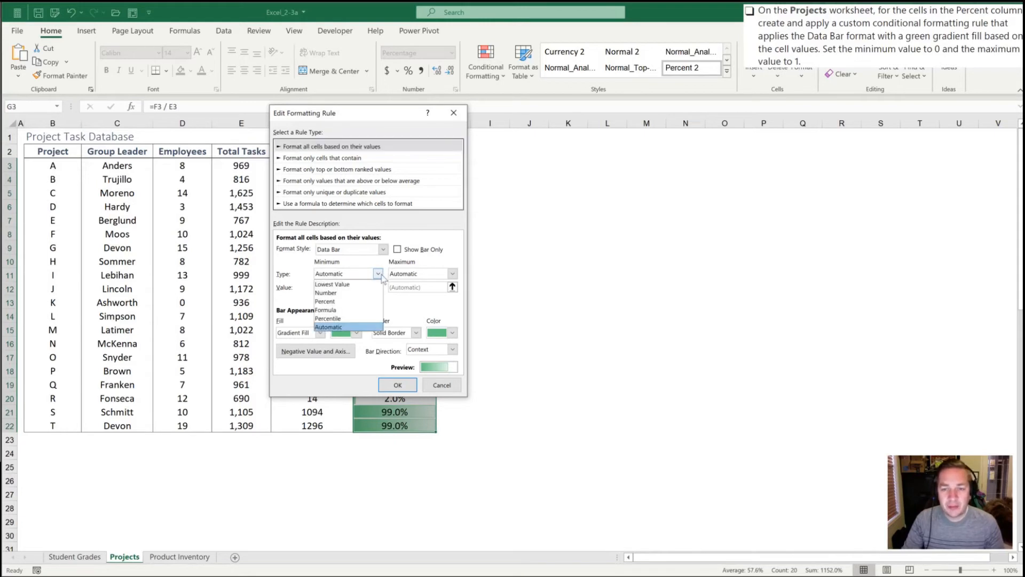
pyautogui.click(338, 294)
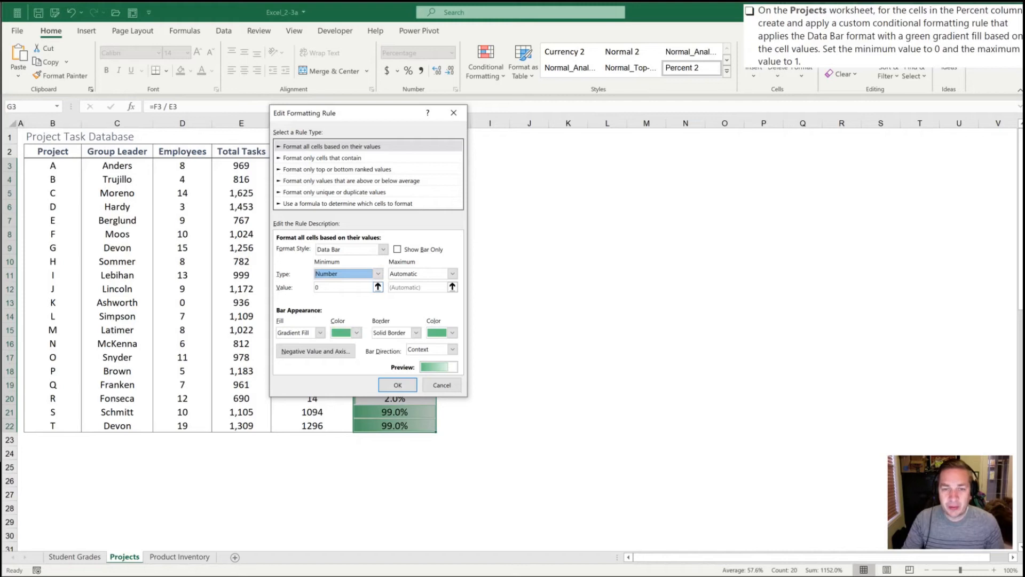
pyautogui.click(452, 274)
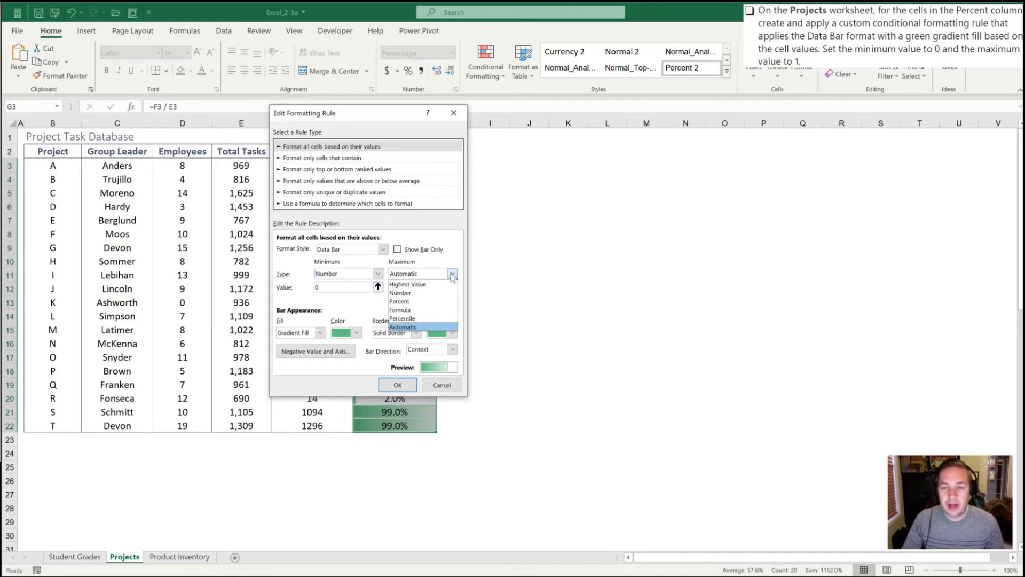
pyautogui.click(418, 293)
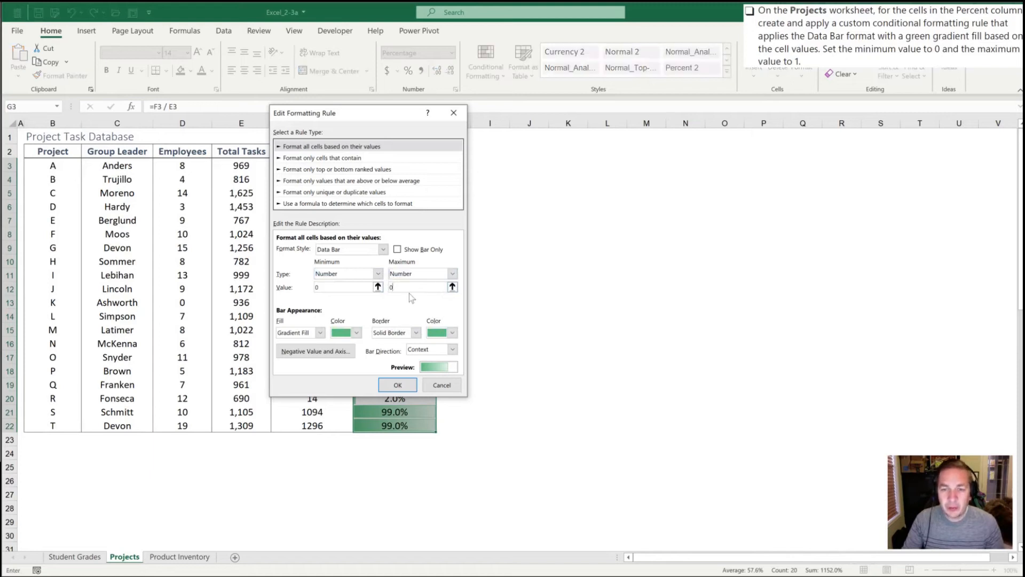
# - Set the data bar rule's maximum value to 100 and apply the edited rule to the Percent cells
pyautogui.press('BackSpace')
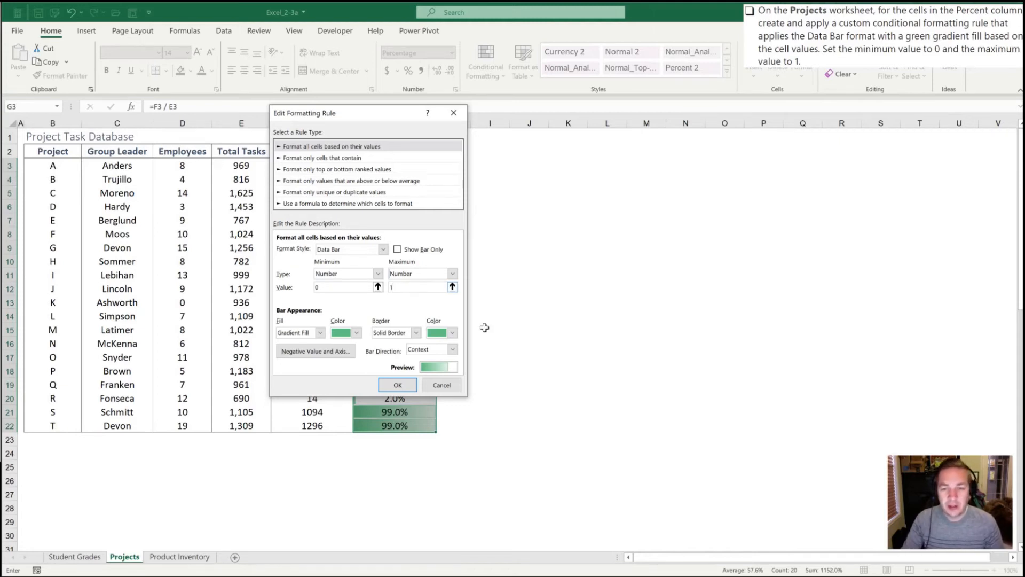
pyautogui.write('100')
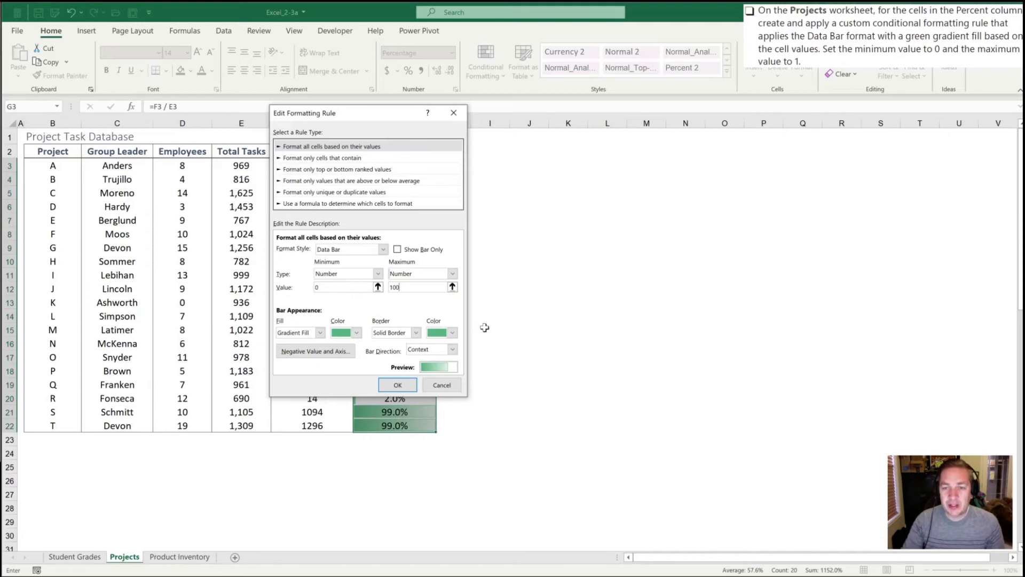
pyautogui.click(398, 386)
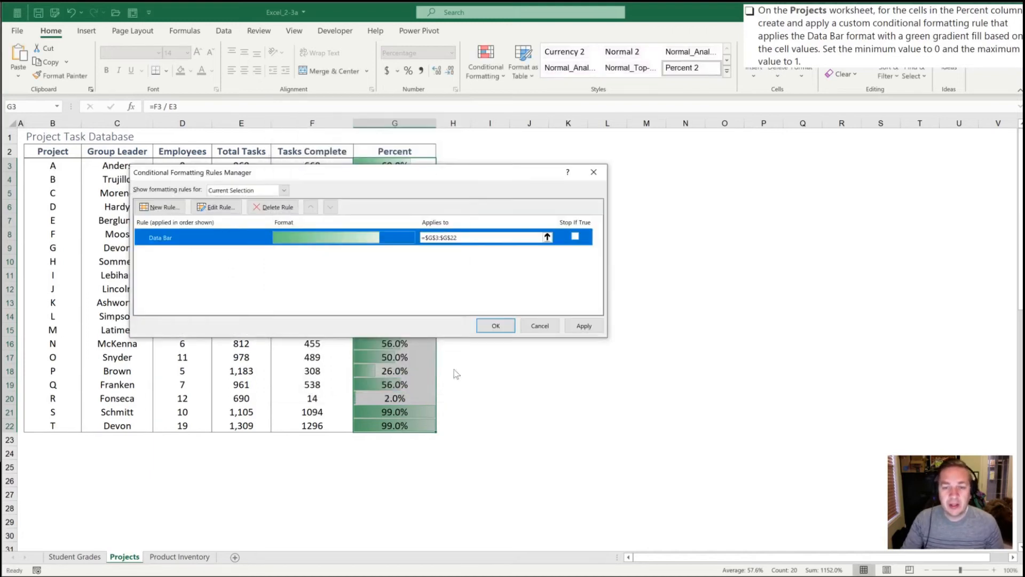
pyautogui.click(584, 326)
pyautogui.click(496, 325)
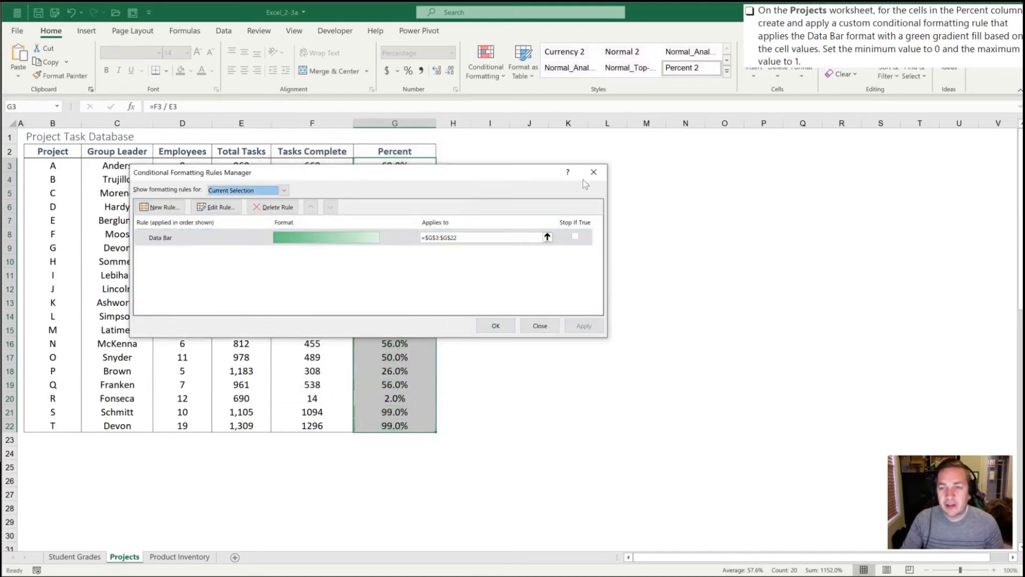
pyautogui.click(328, 258)
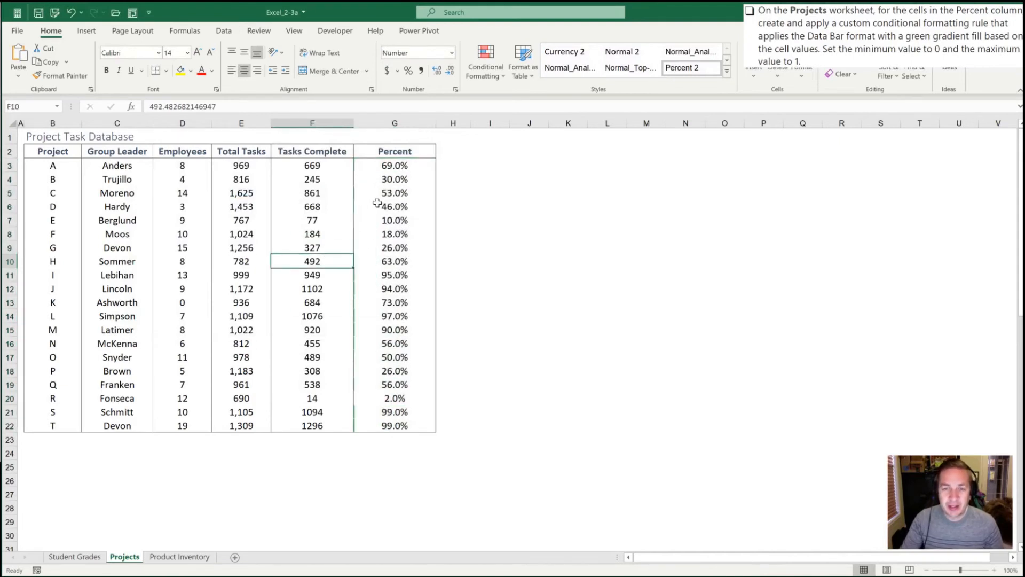
# - Edit the data bar rule on Percent cells G3:G22 again, set its maximum value to 1 and apply it
pyautogui.click(379, 167)
pyautogui.hotkey('ctrl', 'shift', 'Down')
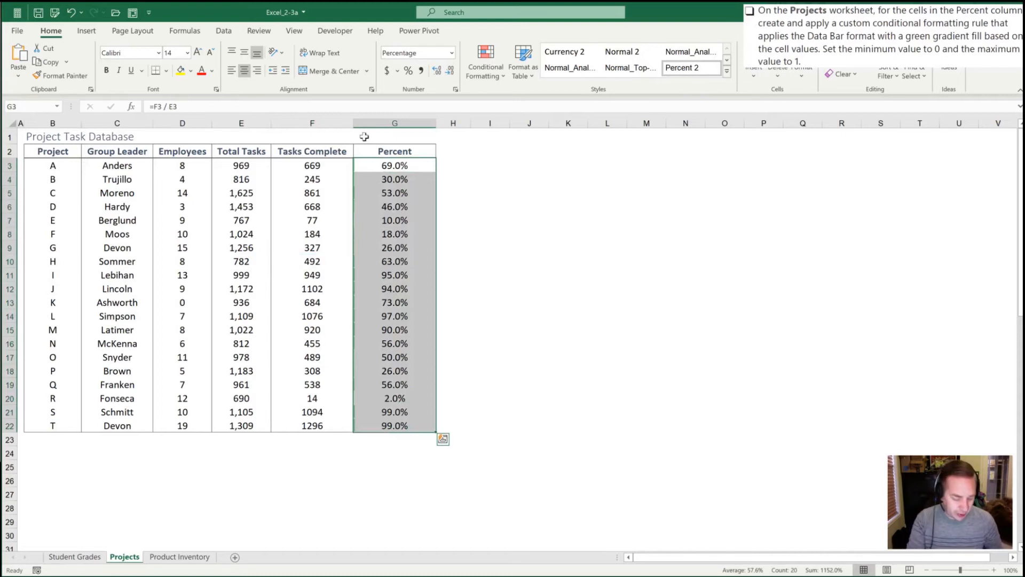
pyautogui.press('alt')
pyautogui.press('l')
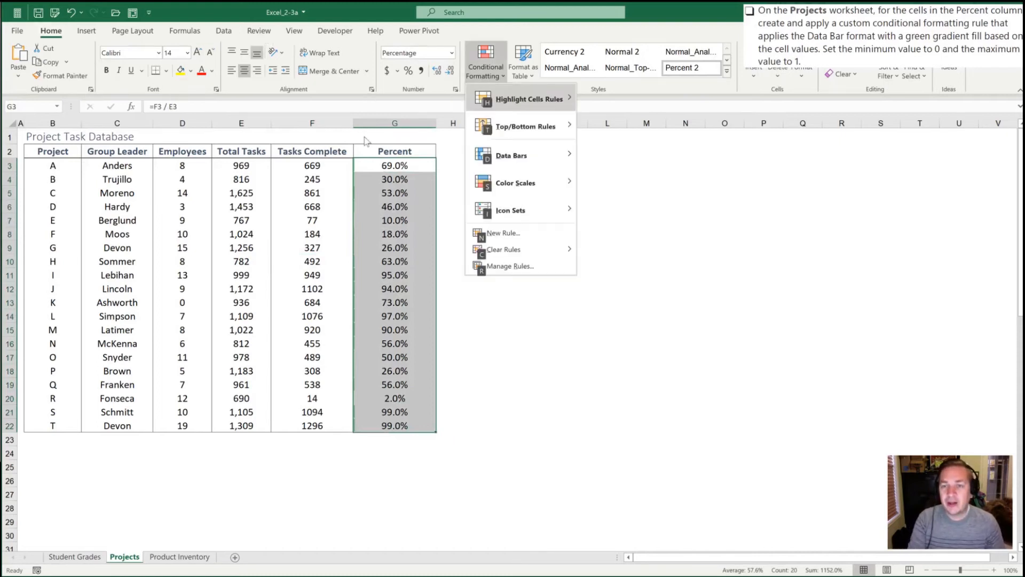
pyautogui.press('r')
pyautogui.hotkey('alt', 'e')
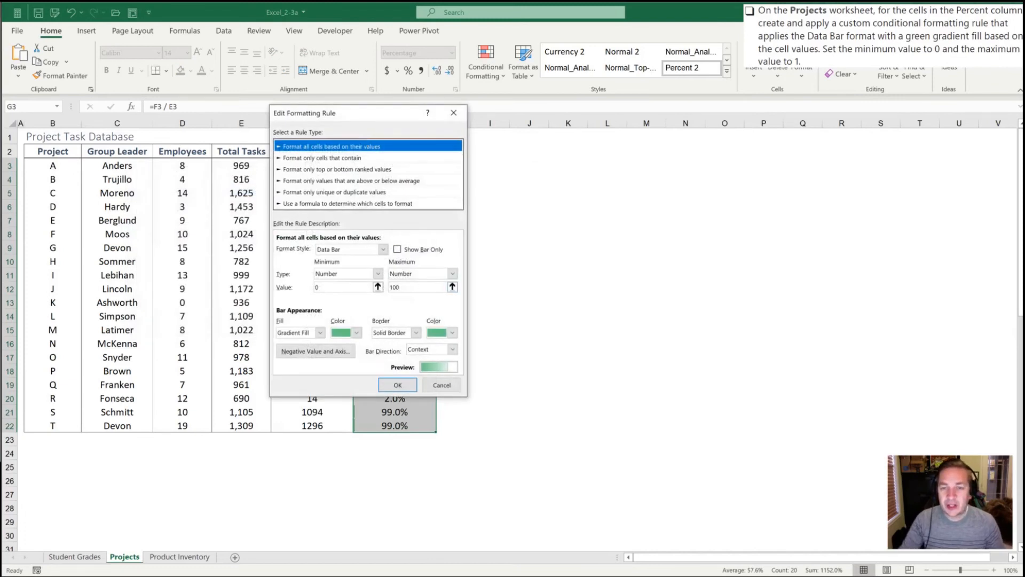
pyautogui.click(443, 287)
pyautogui.press('BackSpace')
pyautogui.press('BackSpace')
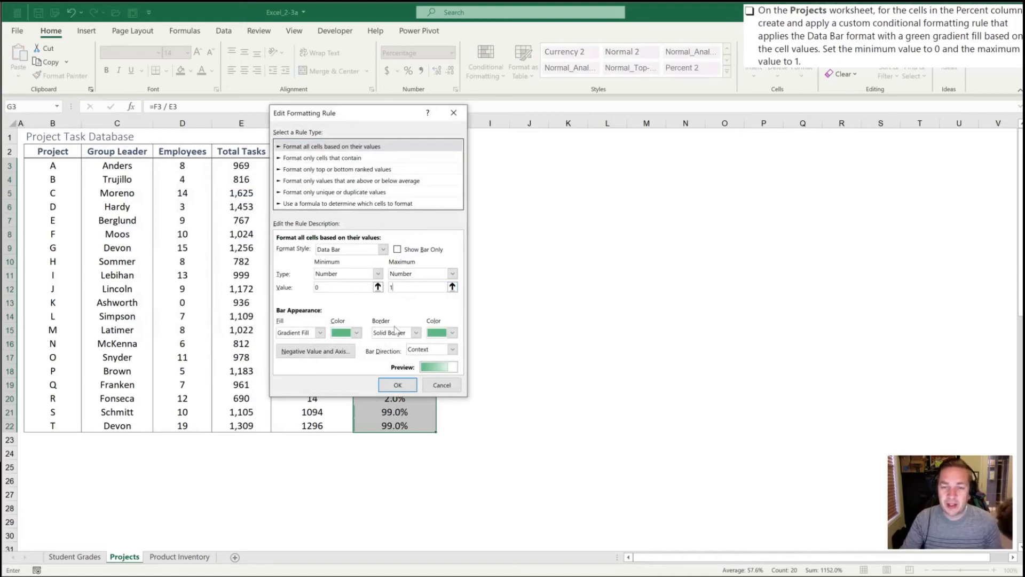
pyautogui.click(396, 385)
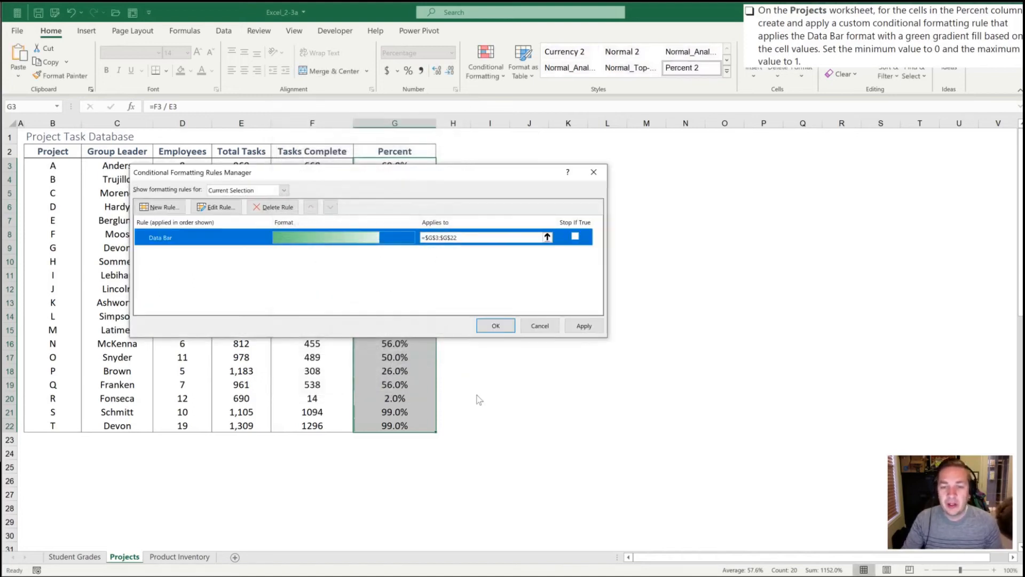
pyautogui.click(584, 326)
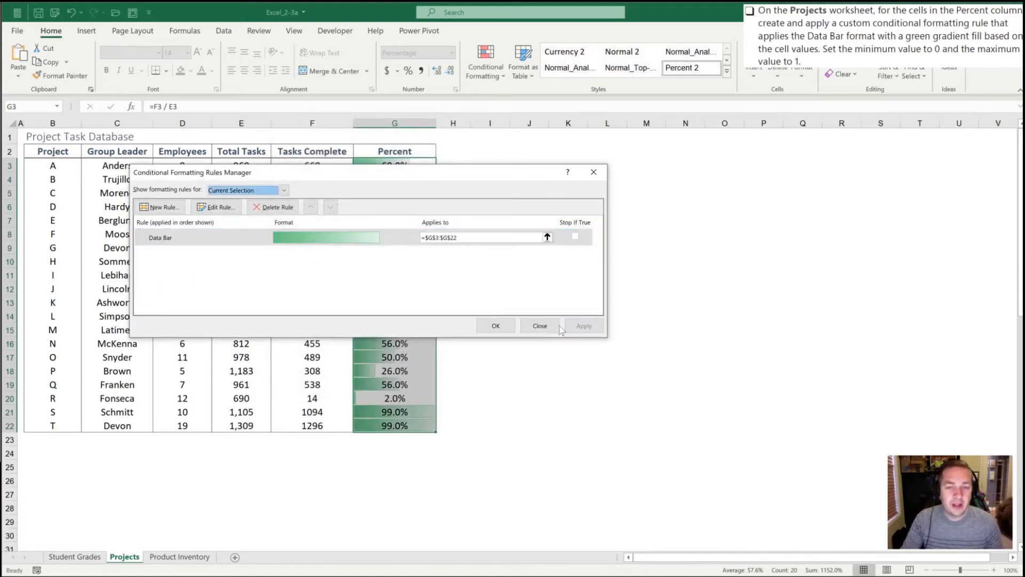
pyautogui.click(494, 326)
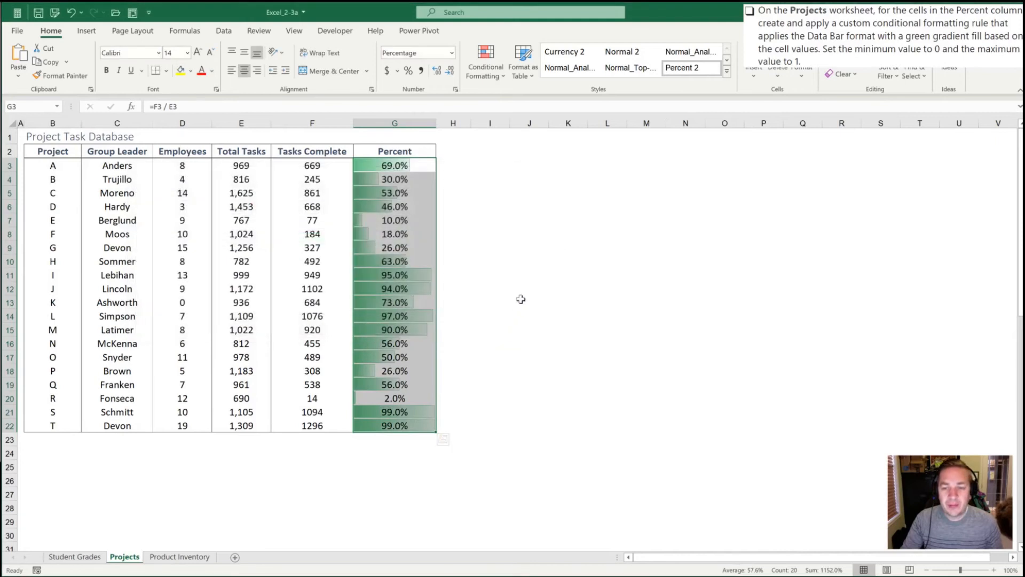
pyautogui.click(400, 315)
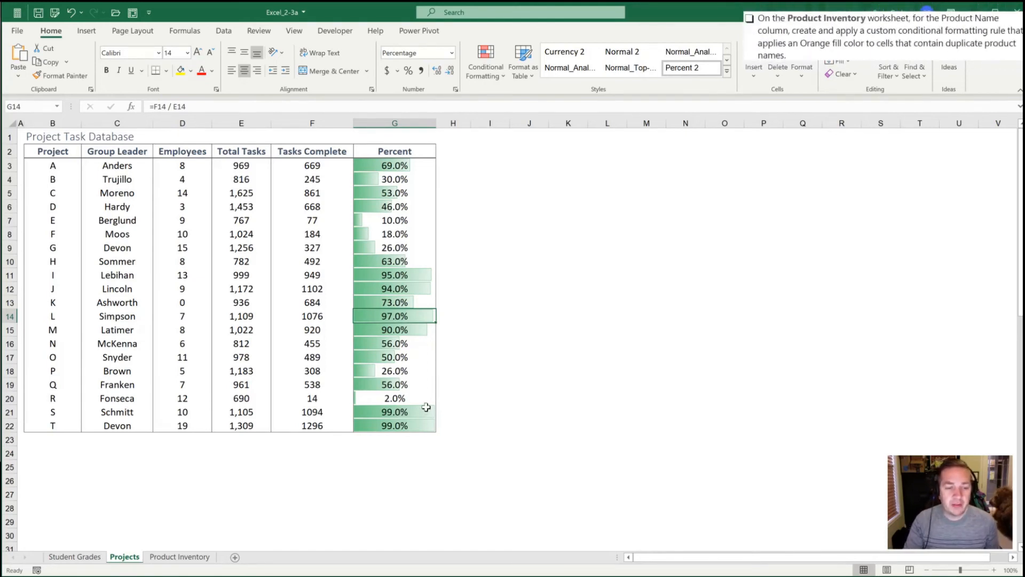
# - On the Product Inventory worksheet, start a new formatting rule for product names A2:A28 that formats only duplicate values
pyautogui.hotkey('ctrl', 'pagedown')
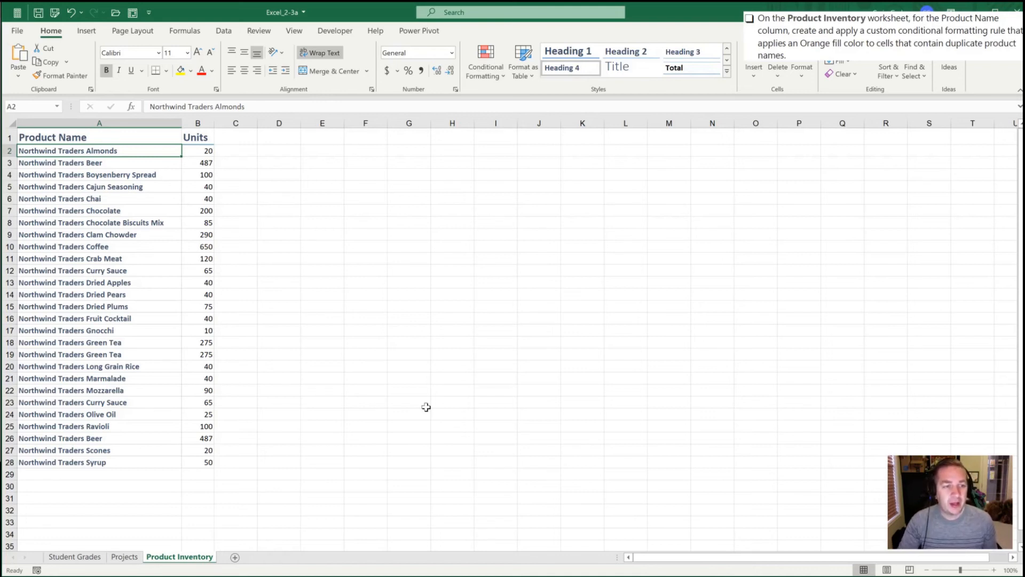
pyautogui.hotkey('ctrl', 'shift', 'Down')
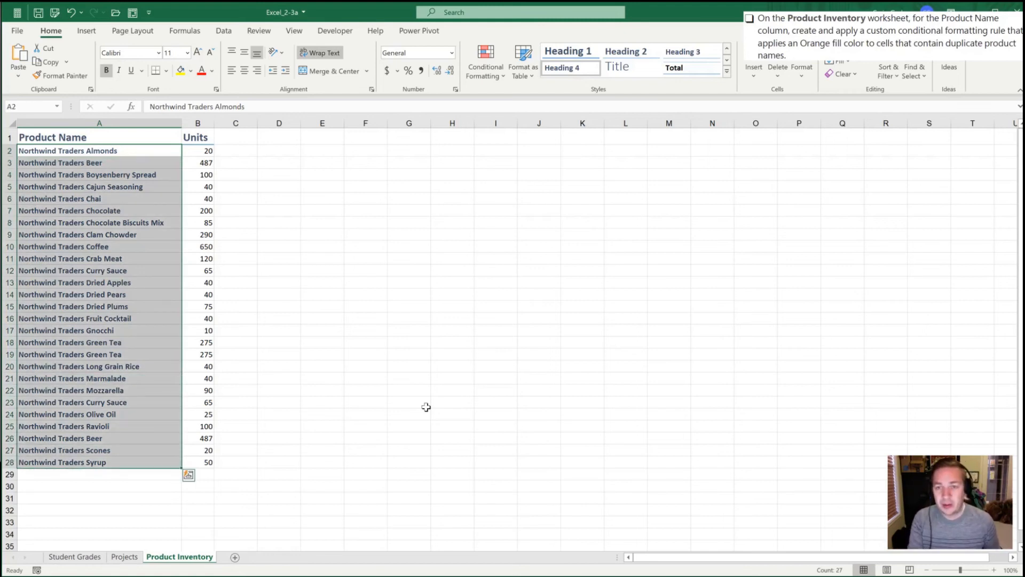
pyautogui.press('alt')
pyautogui.press('h')
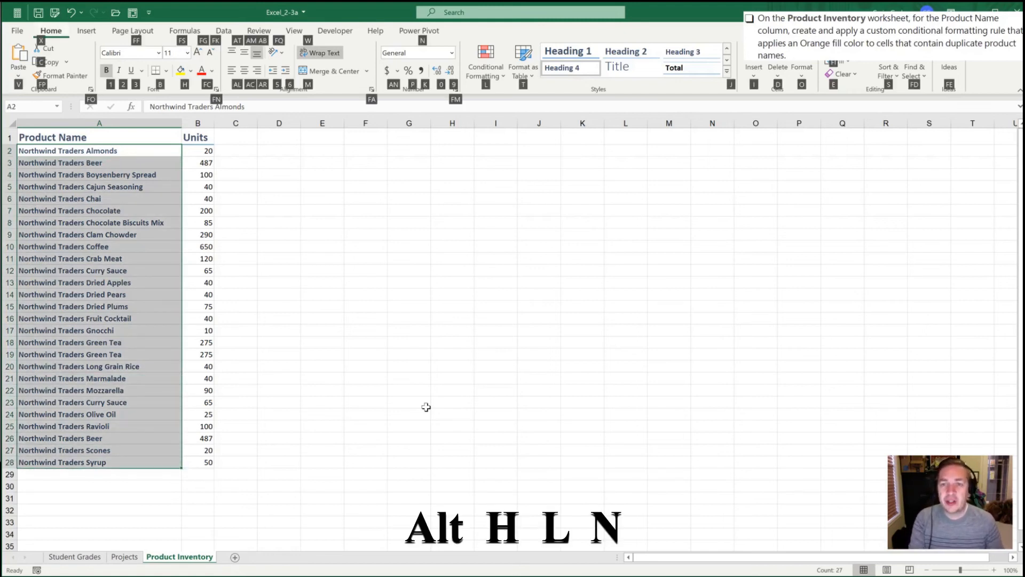
pyautogui.press('l')
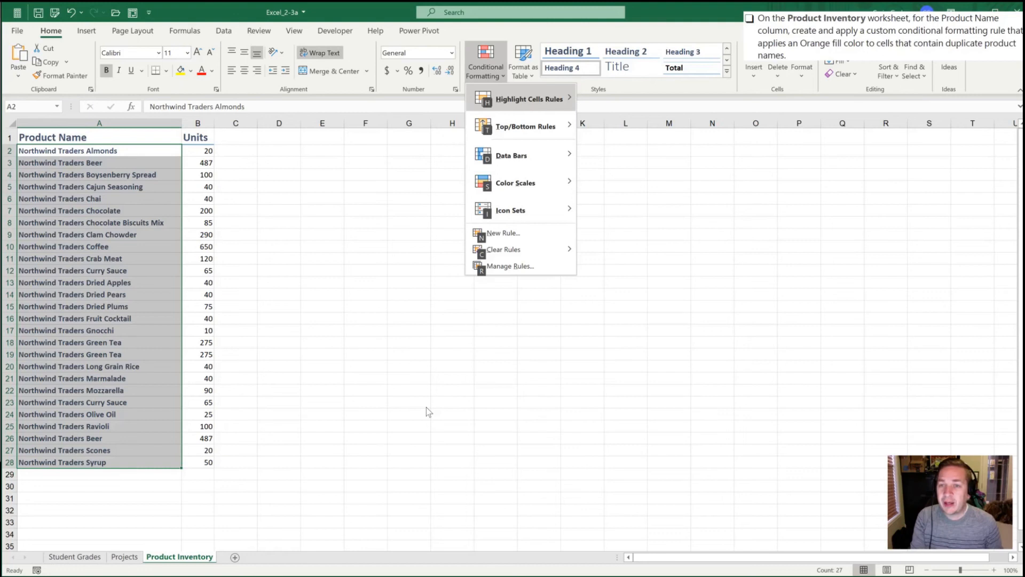
pyautogui.press('n')
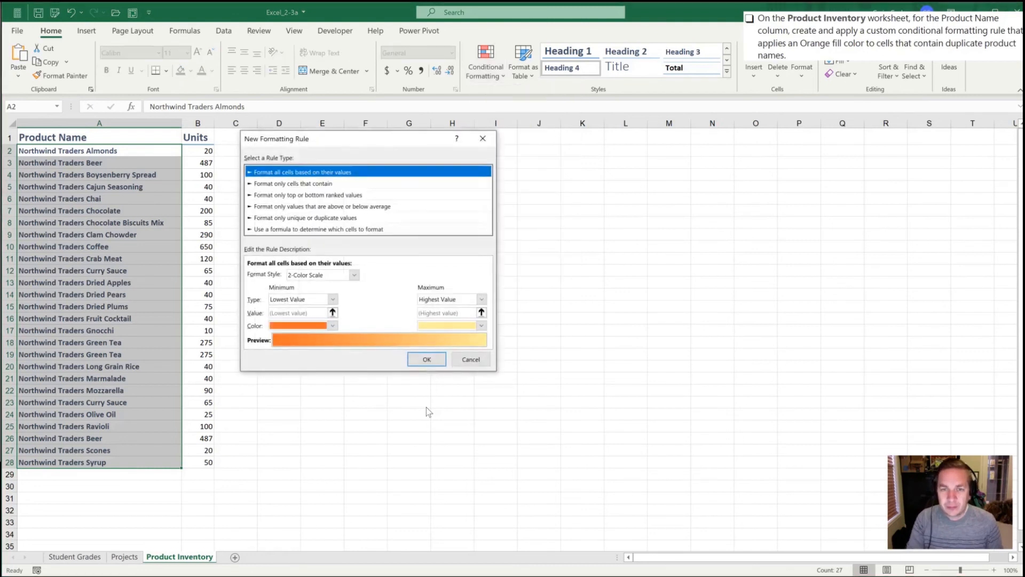
pyautogui.press('Down')
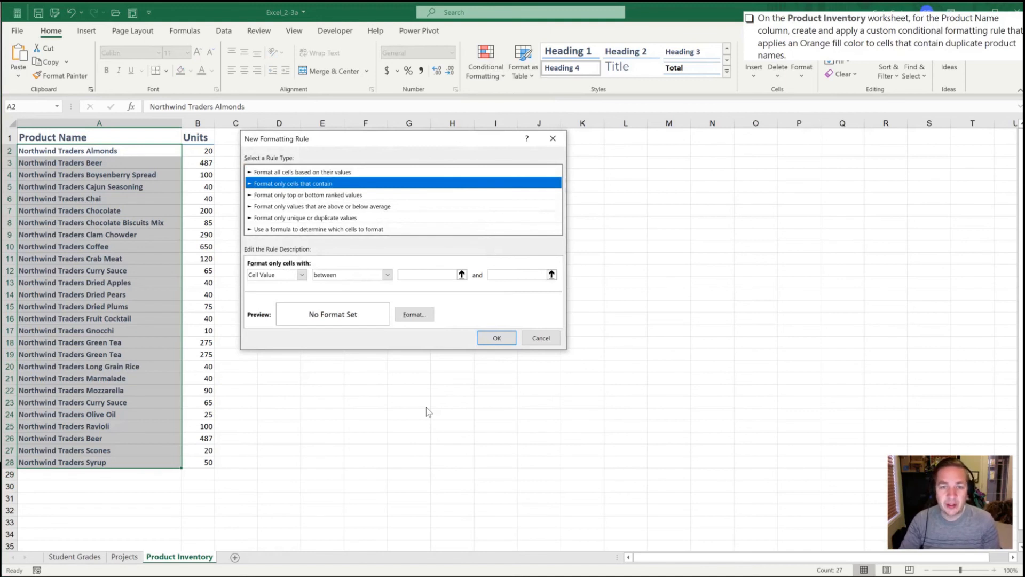
pyautogui.press('Down')
pyautogui.press('Down')
pyautogui.press('Down')
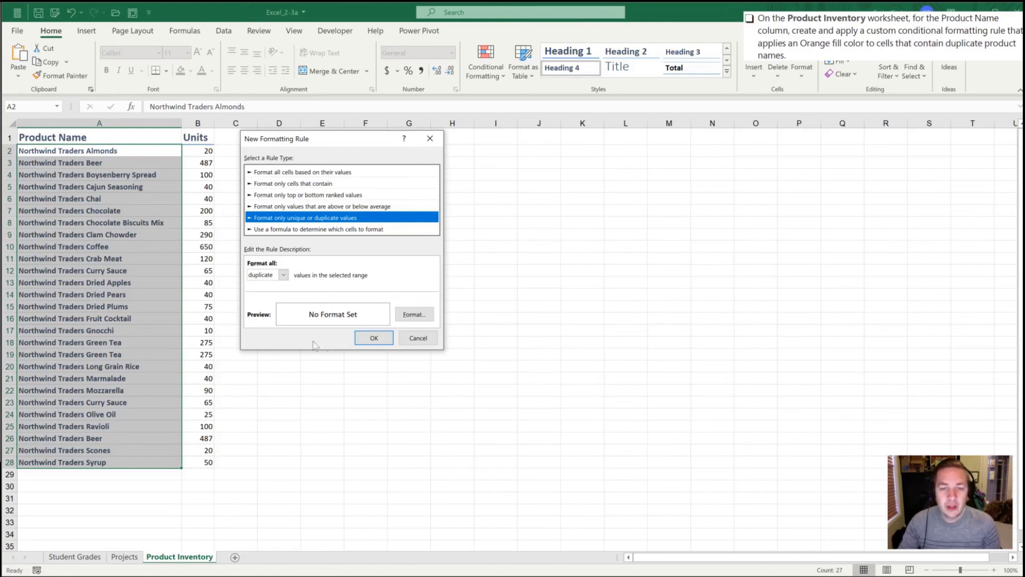
pyautogui.click(283, 275)
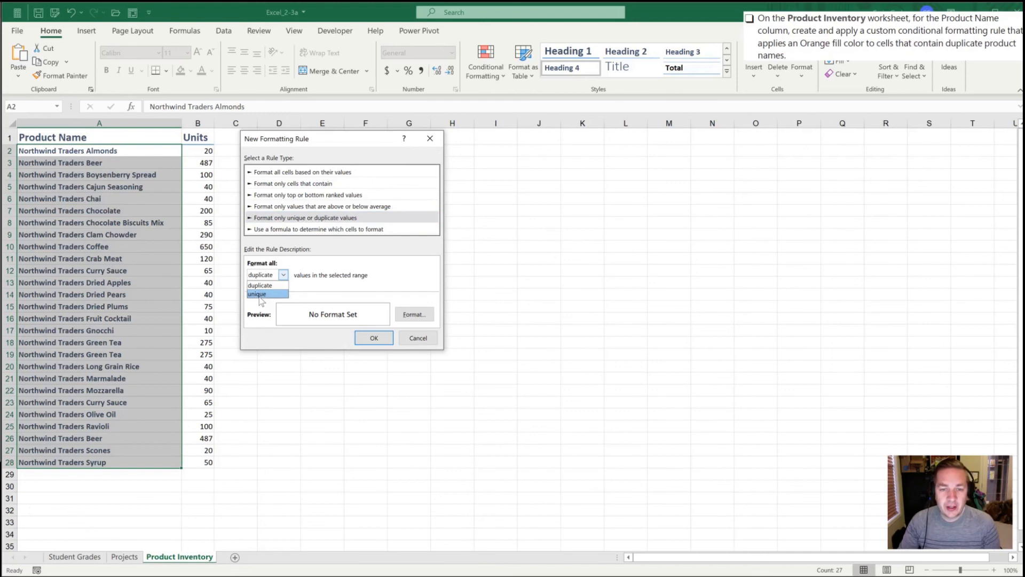
pyautogui.click(263, 285)
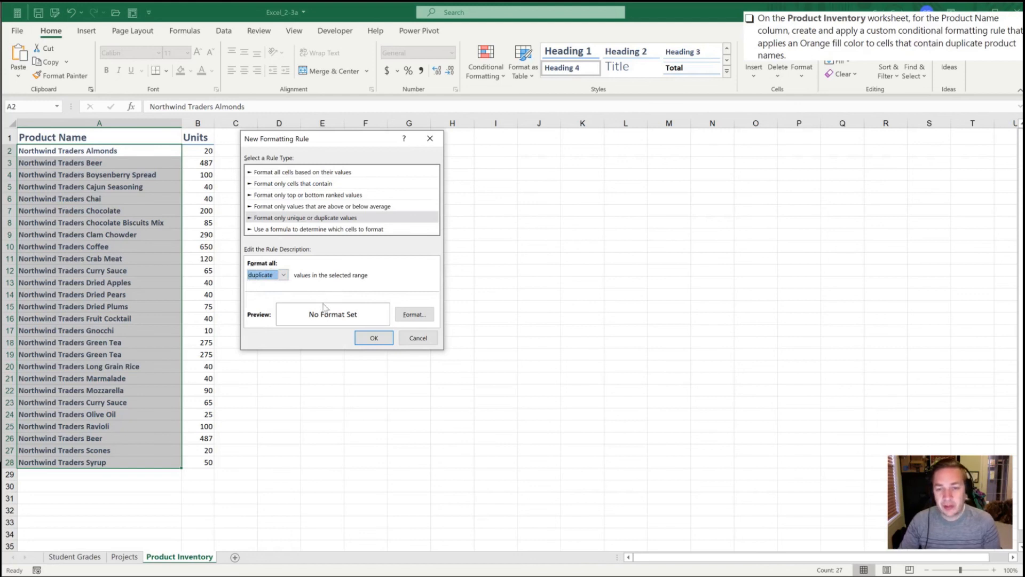
# - Give the duplicate values rule a standard Orange fill color and apply it to the Product Name cells
pyautogui.click(414, 316)
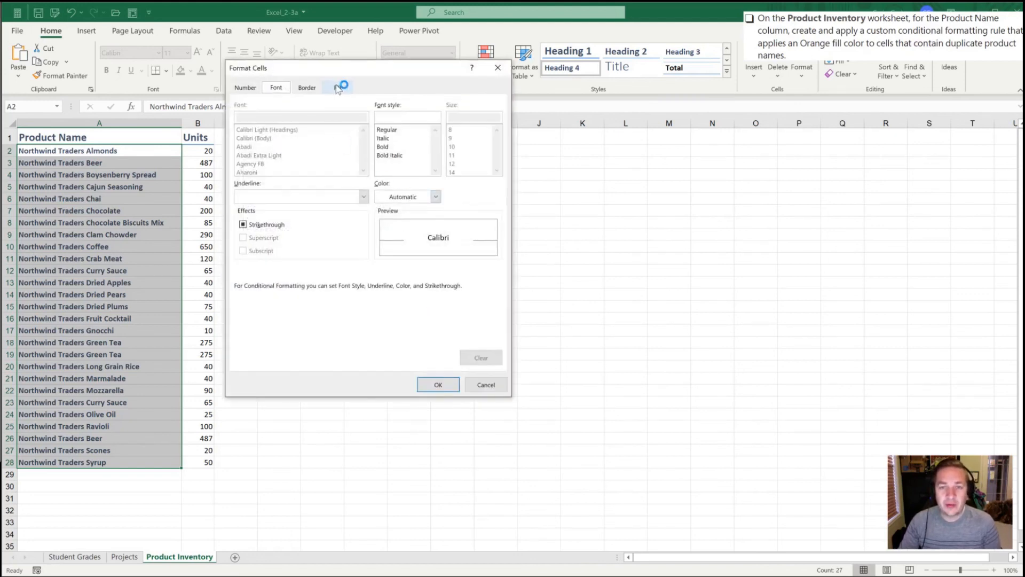
pyautogui.click(337, 88)
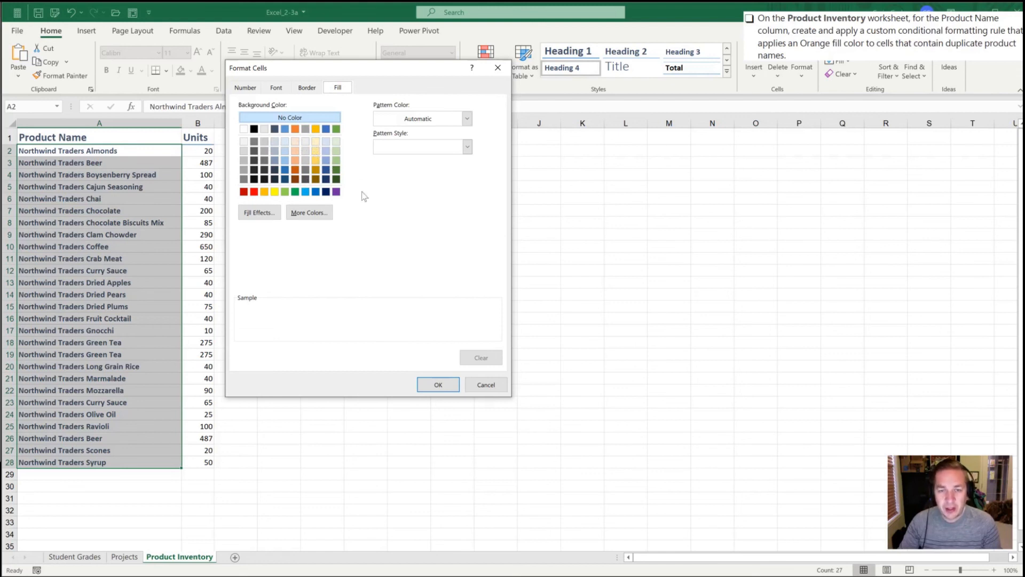
pyautogui.click(264, 191)
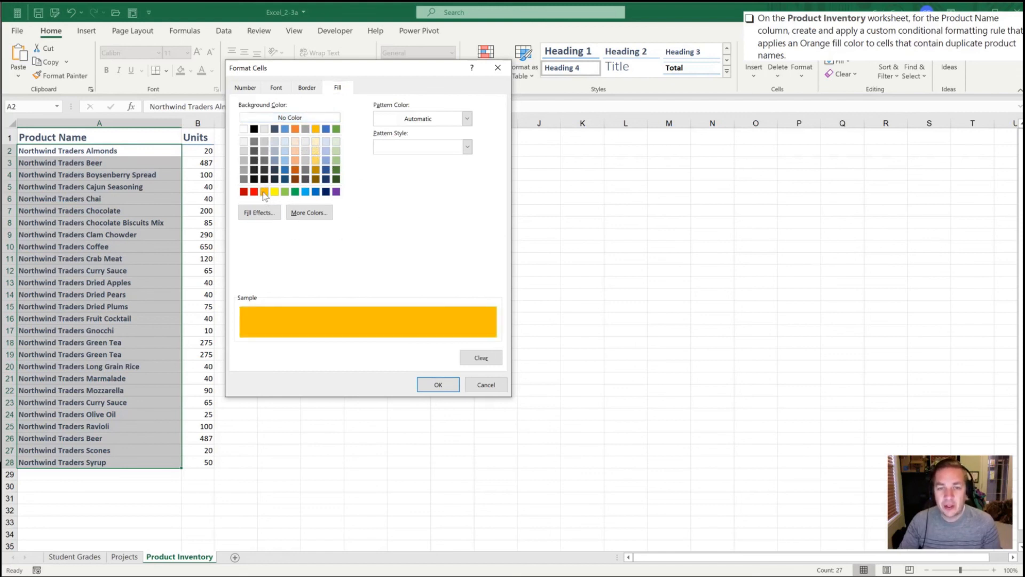
pyautogui.click(435, 385)
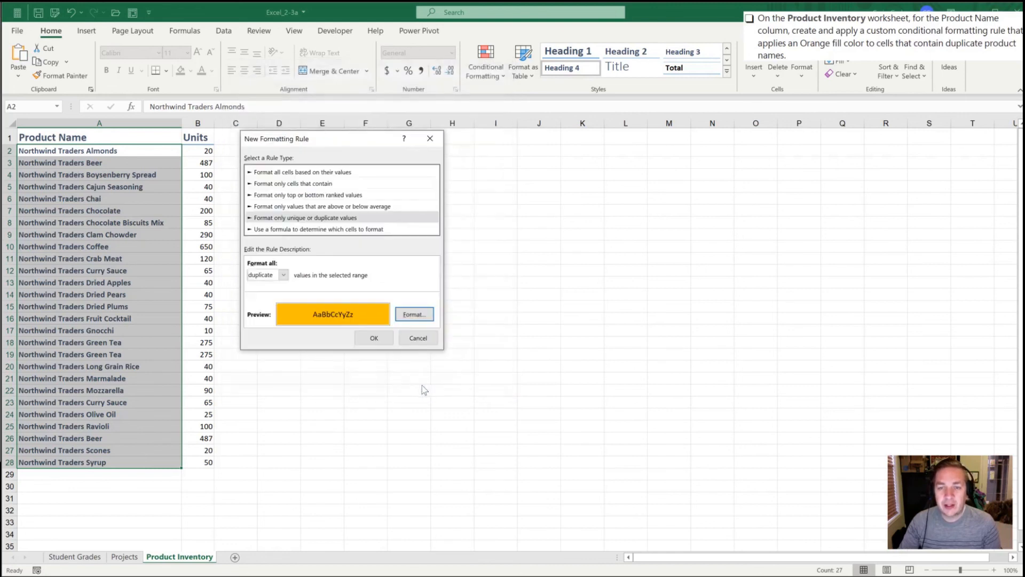
pyautogui.click(373, 338)
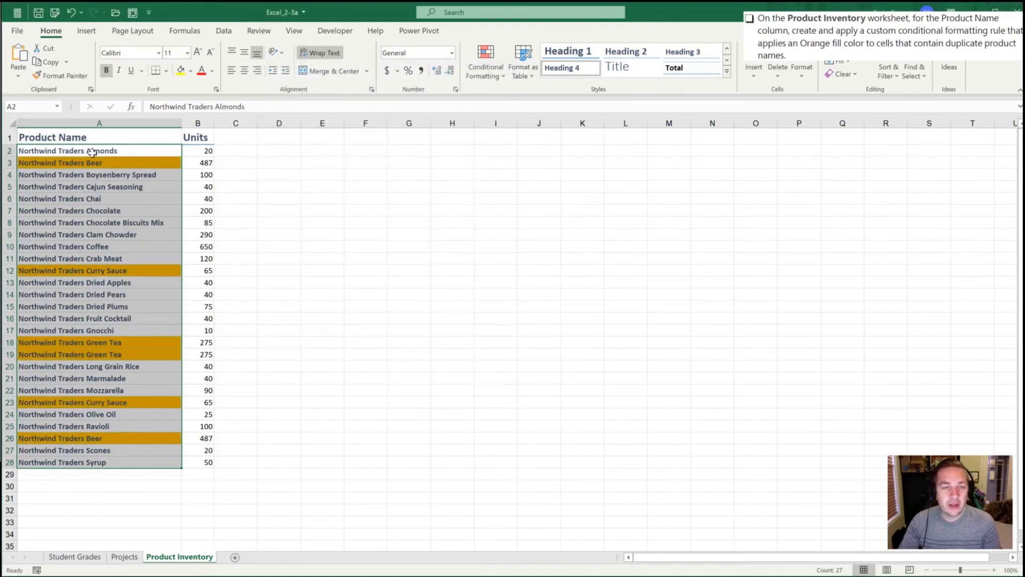
pyautogui.click(75, 187)
pyautogui.click(55, 160)
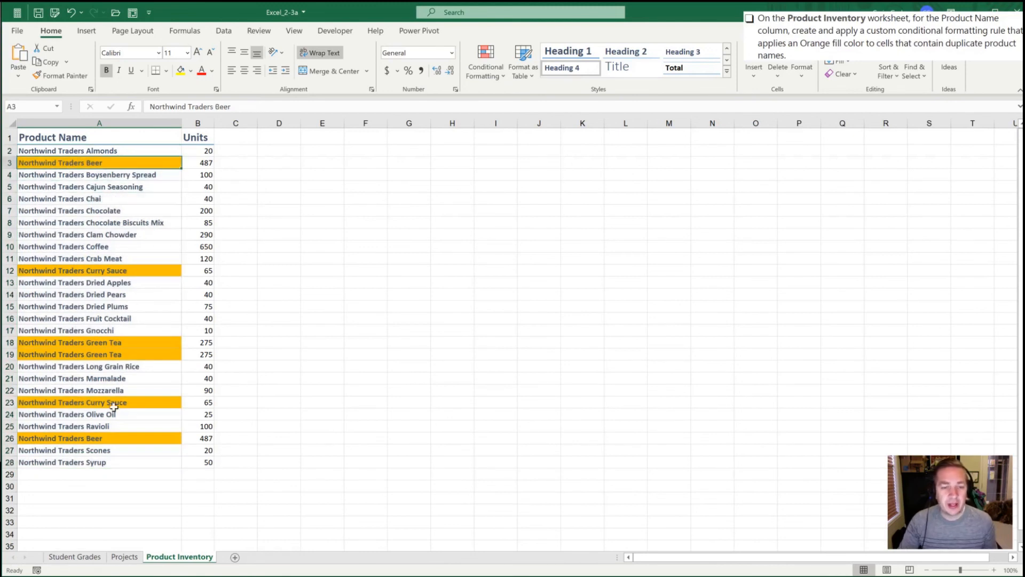